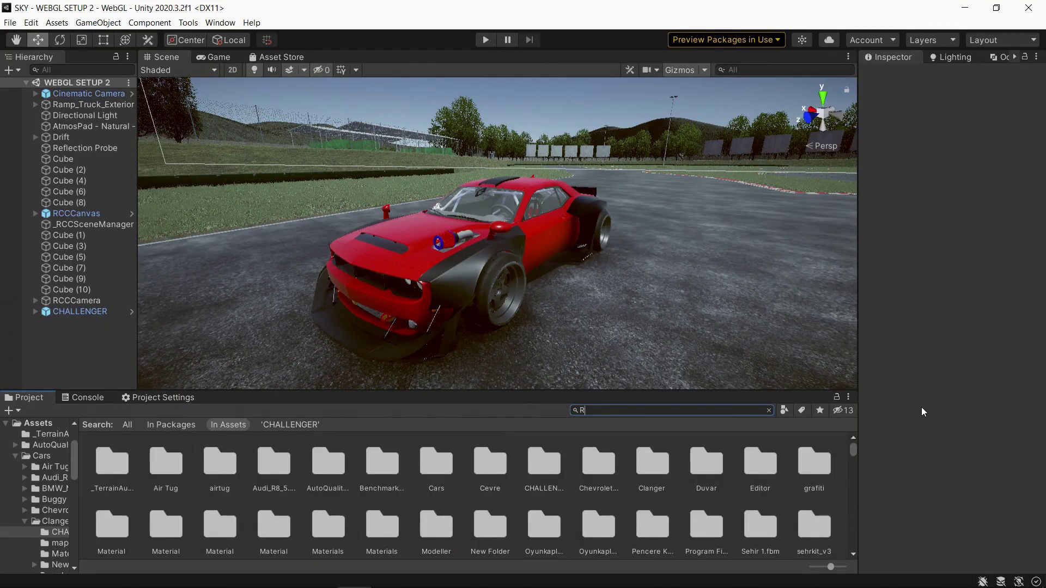
# Step: Search the project assets for RCC_Settings and open the settings asset in a widened Inspector
pyautogui.write('_sett')
pyautogui.click(111, 463)
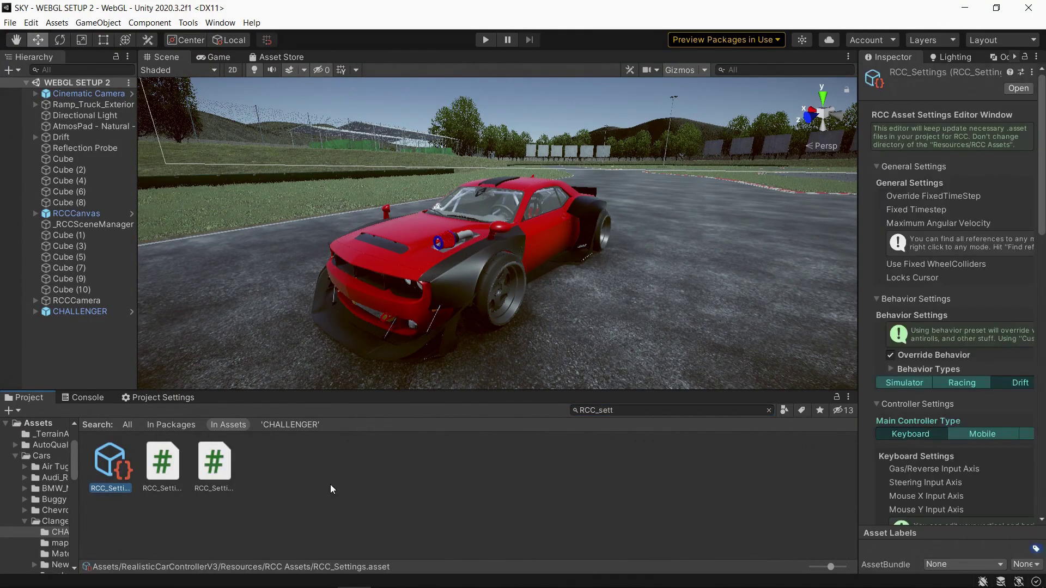
pyautogui.moveTo(857, 233); pyautogui.dragTo(294, 234)
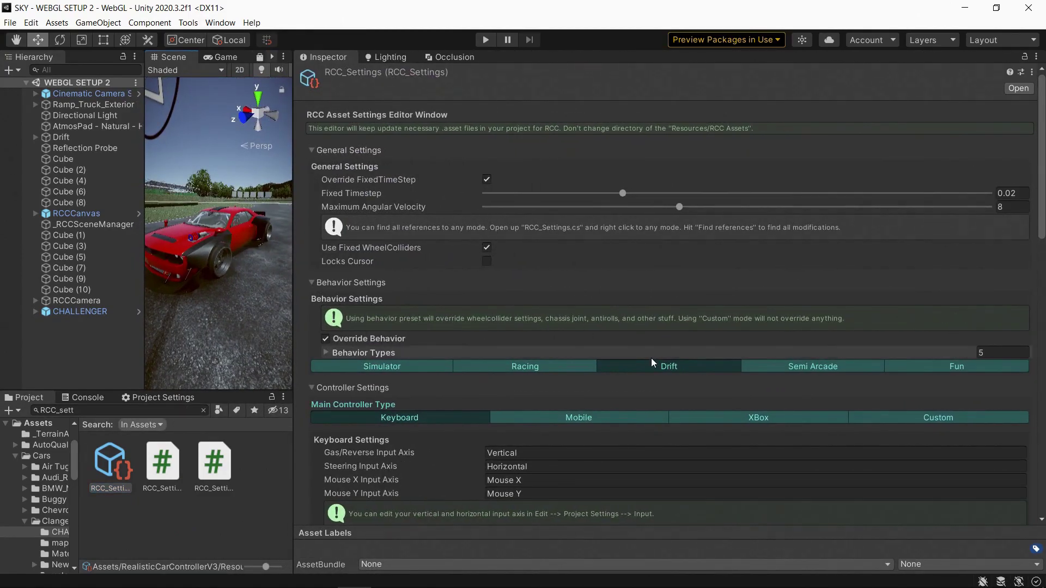
# Step: Expand the Drift entry under Behavior Types and review its steering helper, anti-roll and wheel friction settings
pyautogui.scroll(-5, 579, 298)
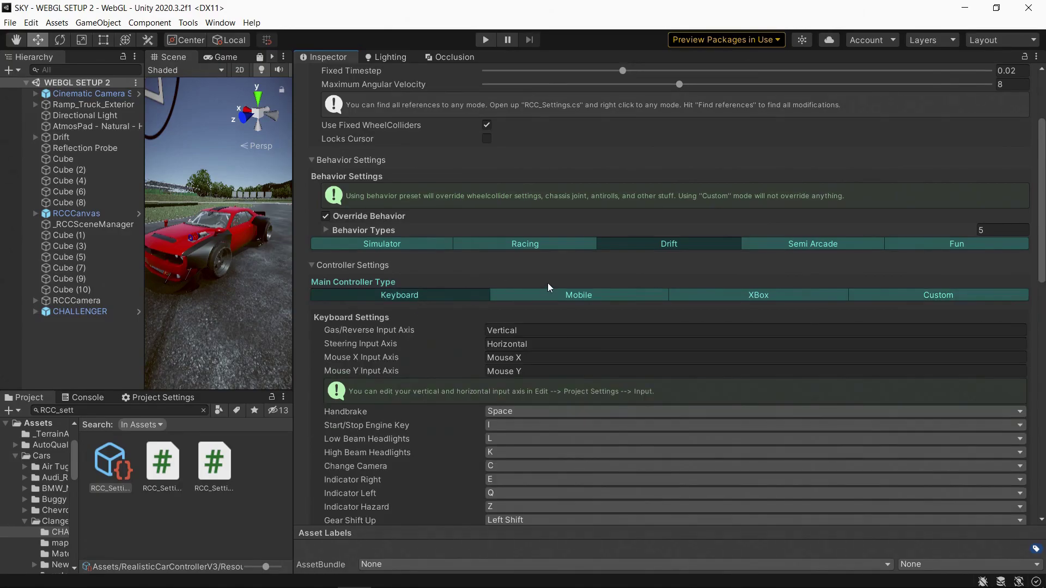
pyautogui.click(349, 230)
pyautogui.click(346, 274)
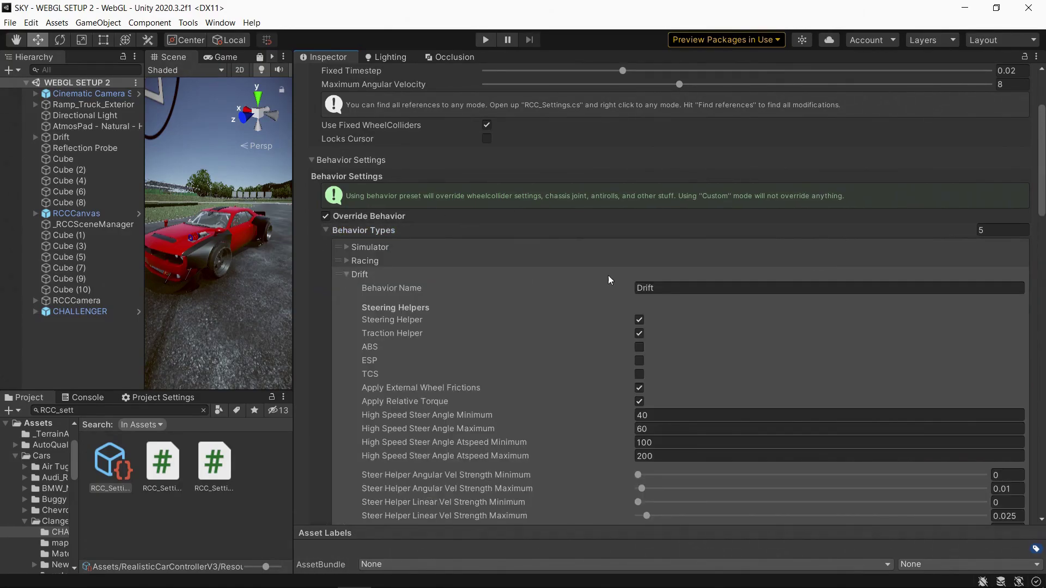
pyautogui.scroll(-8, 523, 278)
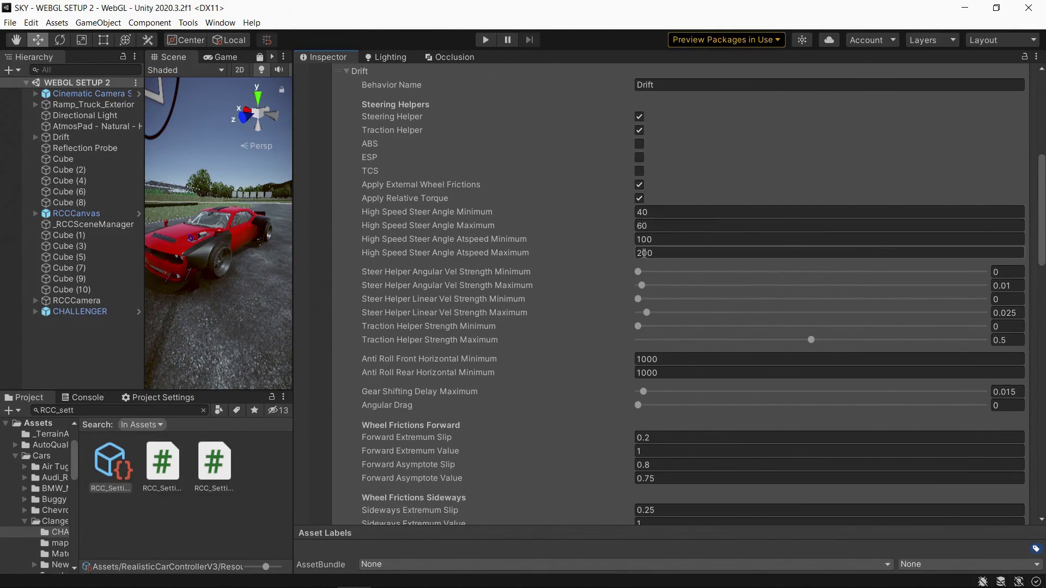
pyautogui.scroll(-5, 746, 391)
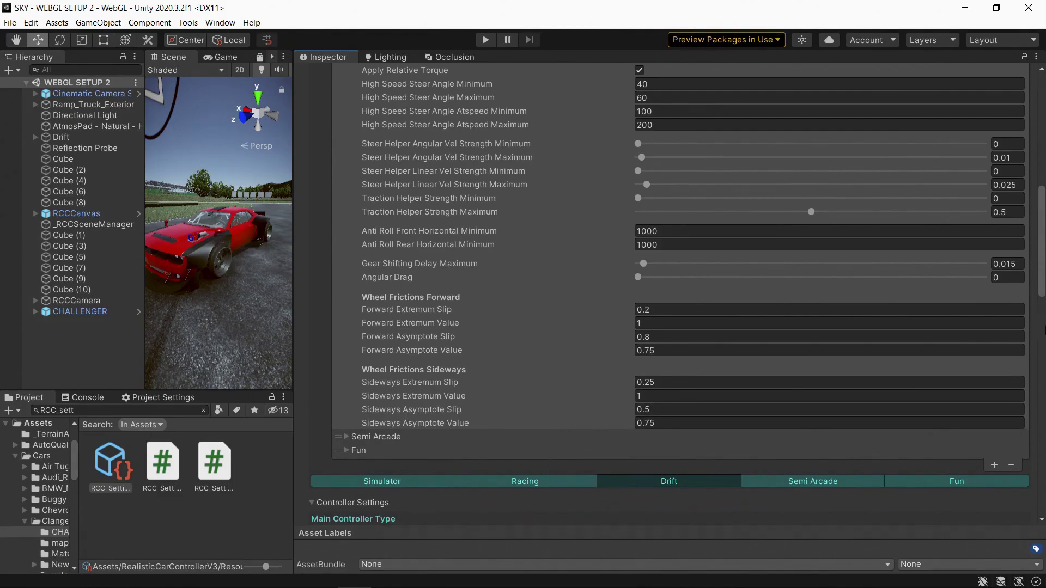
pyautogui.moveTo(1043, 279); pyautogui.dragTo(1044, 238)
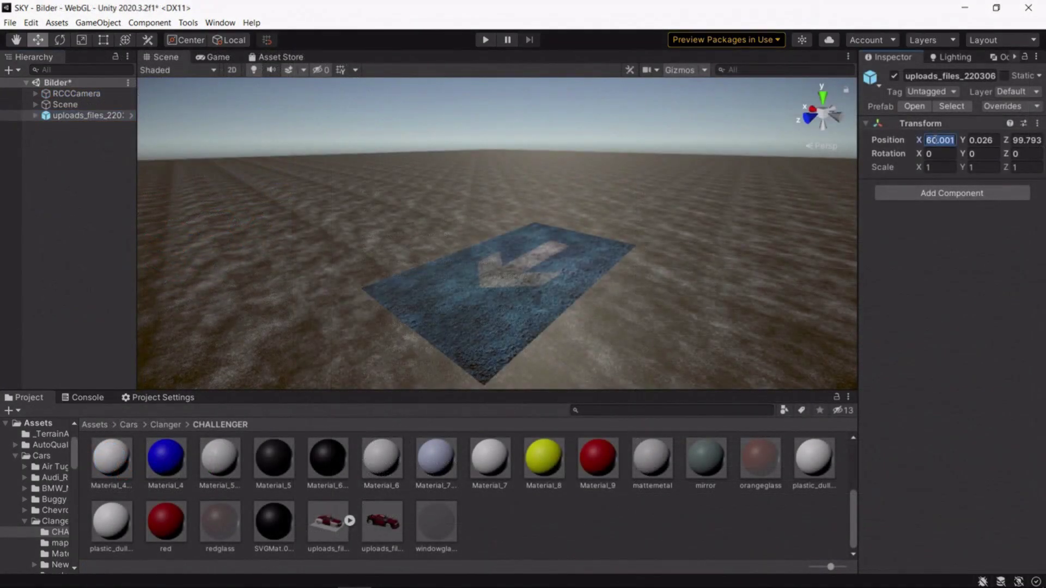
# Step: Set the imported car model's position to 0, 0, 0 and bring it into view
pyautogui.press('Tab')
pyautogui.press('Tab')
pyautogui.write('0')
pyautogui.moveTo(523, 237); pyautogui.dragTo(550, 271, button='right')
pyautogui.press('w')
# Step: Rename the imported car object as CHALLENGER and unpack its prefab
pyautogui.click(37, 117)
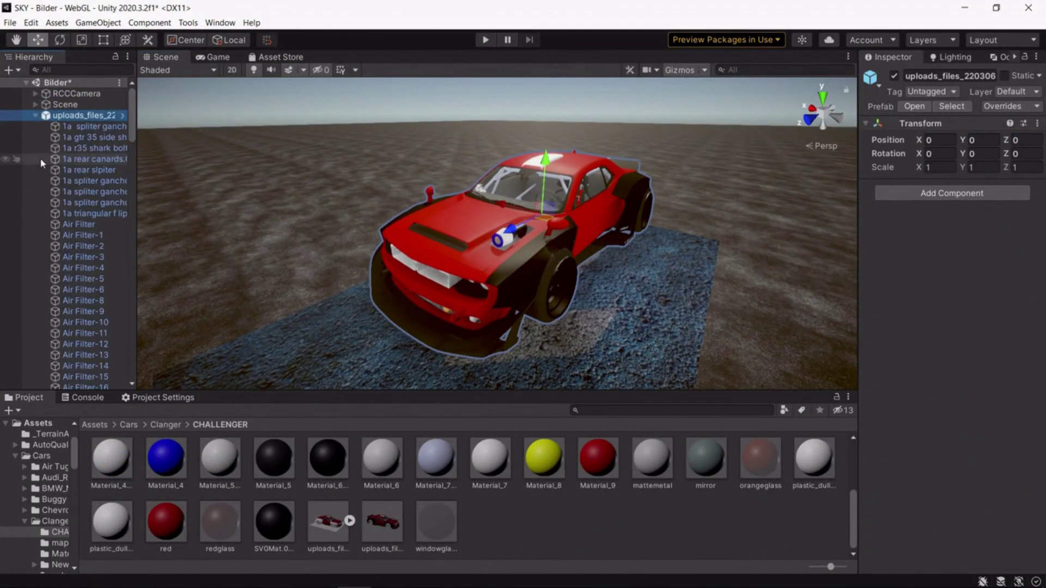
pyautogui.click(35, 117)
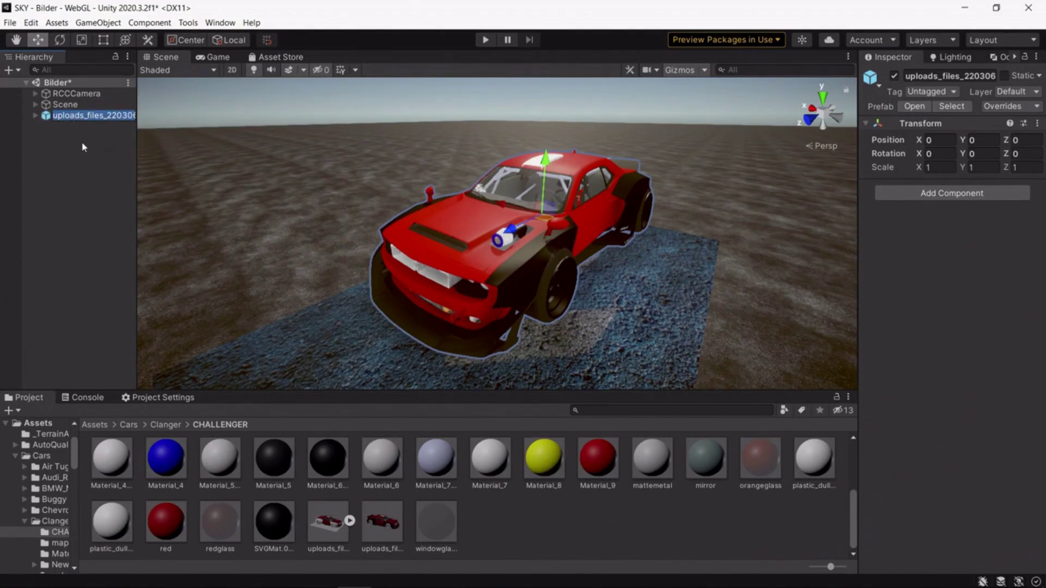
pyautogui.write('I_CHALLENGER')
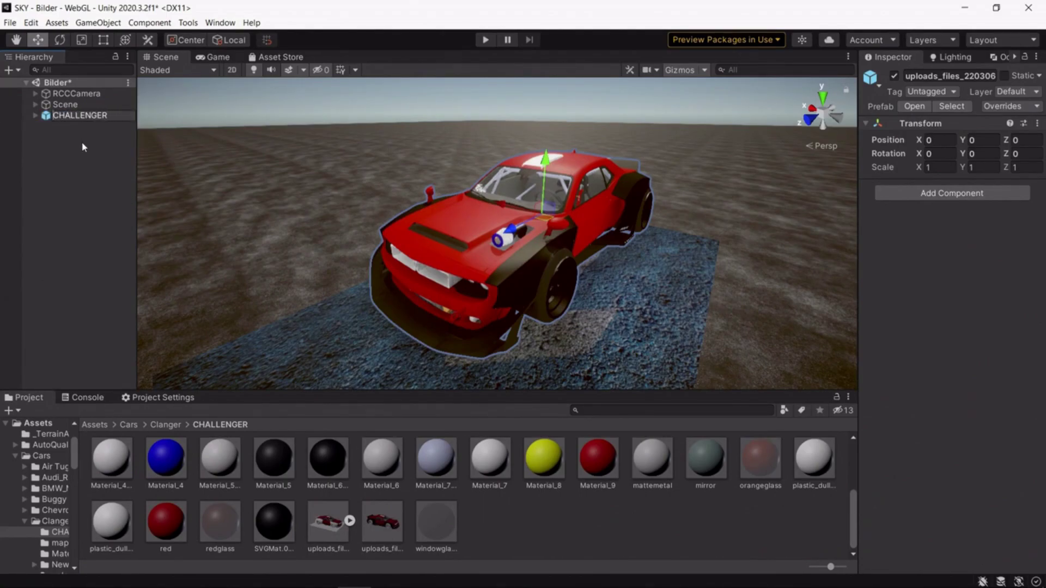
pyautogui.press('Return')
pyautogui.rightClick(69, 116)
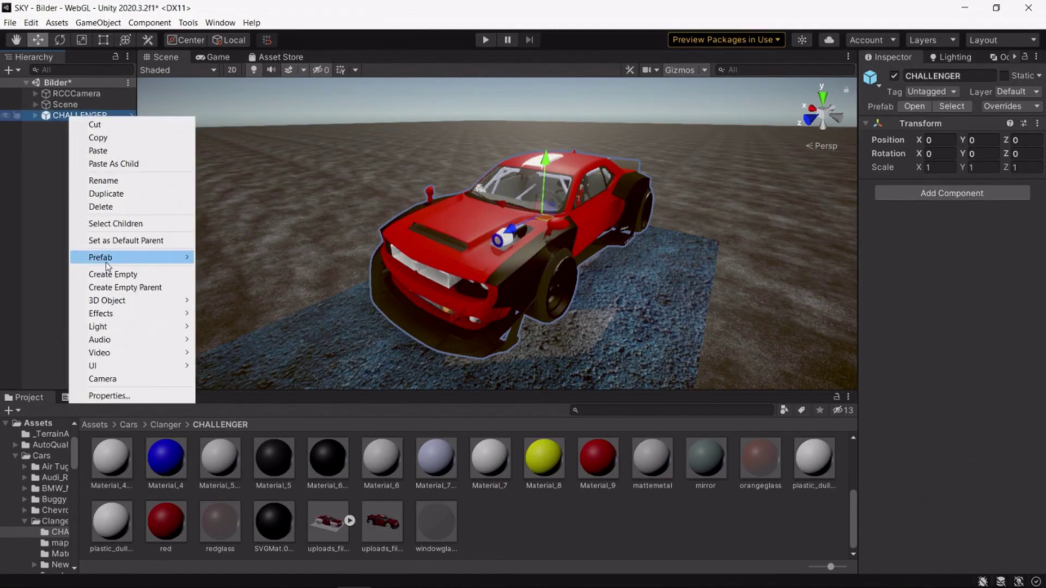
pyautogui.moveTo(107, 263)
pyautogui.click(232, 326)
pyautogui.click(73, 178)
# Step: Select the front left wheel's tire together with its three rim parts, undoing a test move of them
pyautogui.moveTo(479, 185); pyautogui.dragTo(375, 195, button='right')
pyautogui.press('w')
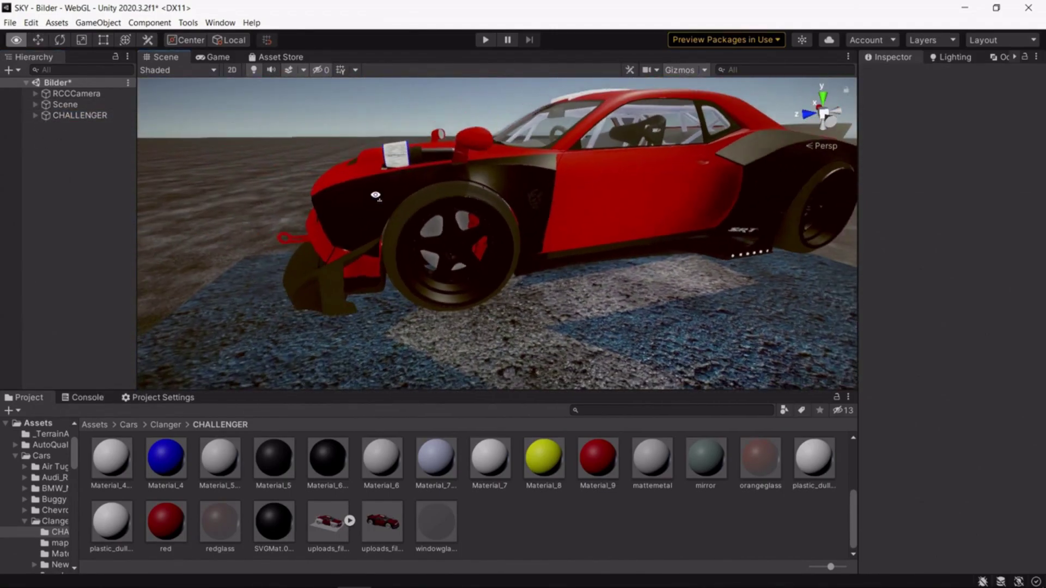
pyautogui.click(463, 240)
pyautogui.press('f')
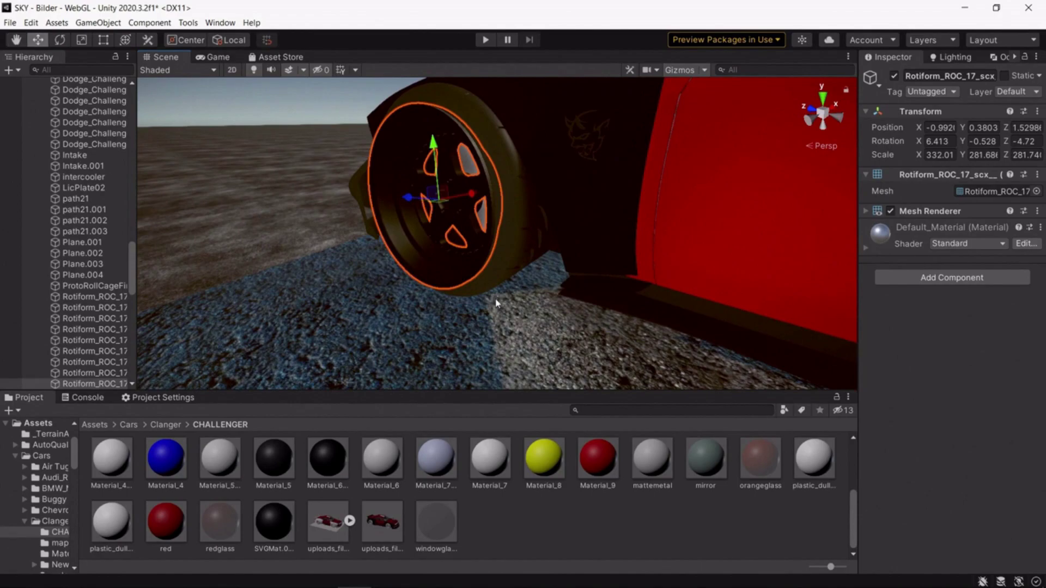
pyautogui.keyDown('shift'); pyautogui.click(493, 258); pyautogui.keyUp('shift')
pyautogui.moveTo(494, 258); pyautogui.dragTo(238, 277, button='right')
pyautogui.press('w')
pyautogui.keyDown('shift'); pyautogui.click(518, 241); pyautogui.keyUp('shift')
pyautogui.press('s')
pyautogui.press('w')
pyautogui.keyDown('shift'); pyautogui.click(466, 290); pyautogui.keyUp('shift')
pyautogui.moveTo(467, 290); pyautogui.dragTo(731, 266, button='right')
pyautogui.press('s')
pyautogui.moveTo(546, 236); pyautogui.dragTo(469, 245)
pyautogui.hotkey('ctrl', 'z')
# Step: Move the four selected wheel parts out of CHALLENGER to the top level of the scene
pyautogui.moveTo(132, 285)
pyautogui.mouseDown()
pyautogui.moveTo(132, 142)
pyautogui.moveTo(132, 270)
pyautogui.mouseUp()
pyautogui.scroll(-5, 112, 269)
pyautogui.moveTo(86, 213); pyautogui.dragTo(83, 82)
pyautogui.scroll(3, 85, 87)
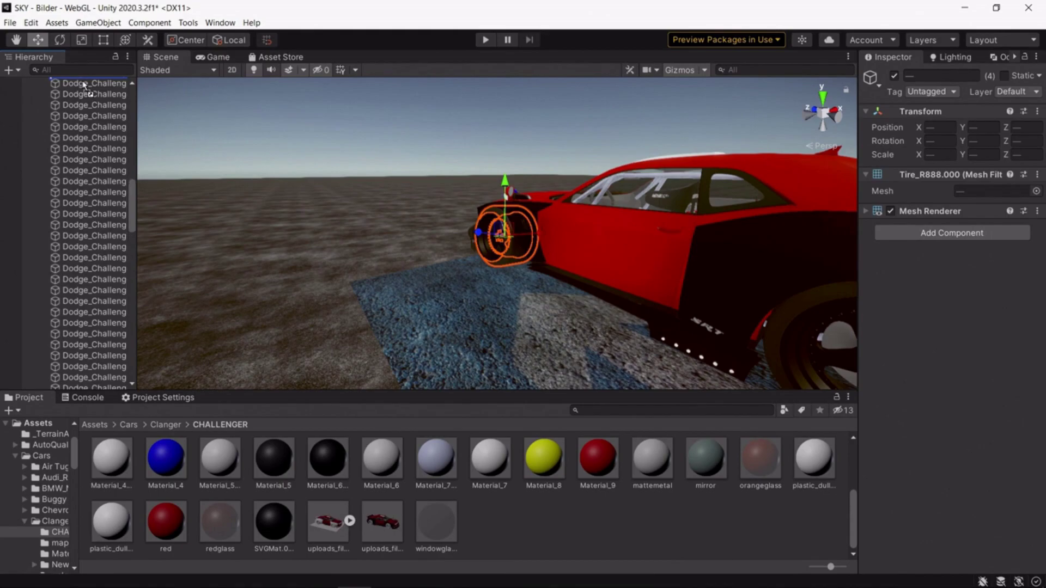
pyautogui.scroll(15, 85, 86)
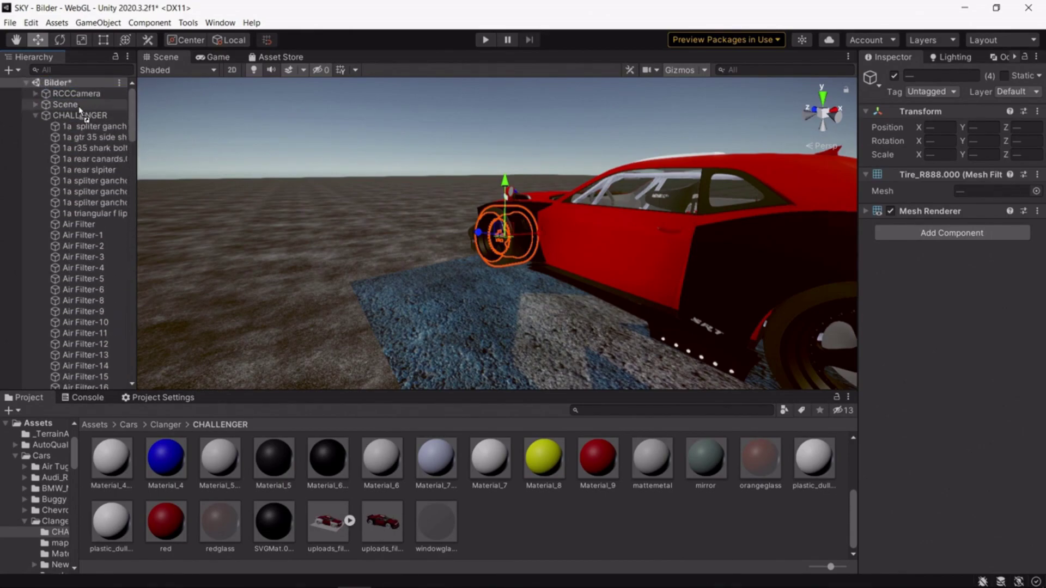
pyautogui.click(947, 127)
pyautogui.write('0')
pyautogui.press('Tab')
pyautogui.write('0')
pyautogui.press('Tab')
pyautogui.write('0')
pyautogui.hotkey('ctrl', 'z')
pyautogui.hotkey('ctrl', 'z')
pyautogui.hotkey('ctrl', 'z')
# Step: Parent the three Rotiform rim parts to tire_R888.000
pyautogui.click(70, 148)
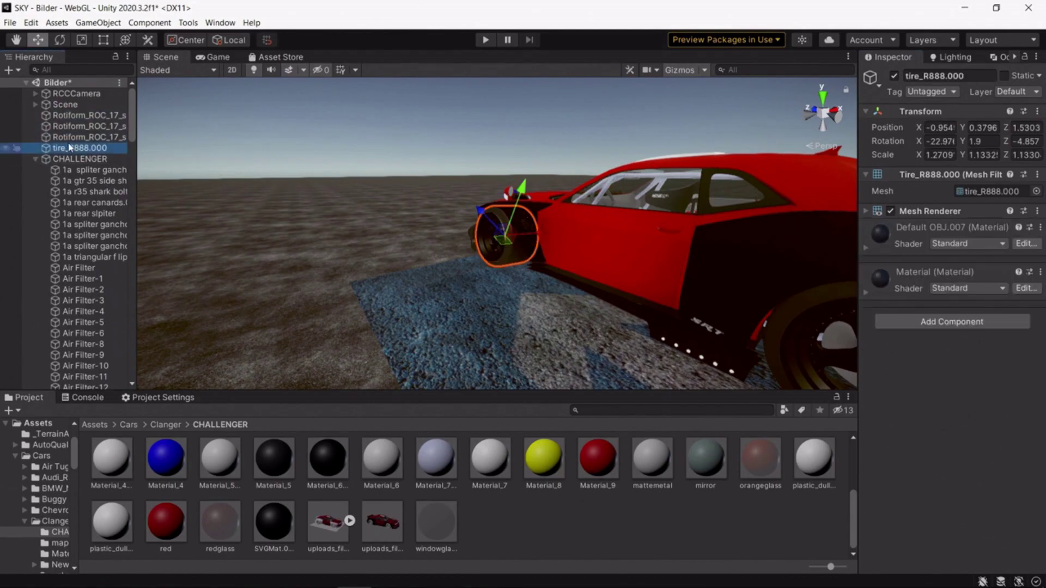
pyautogui.moveTo(463, 143); pyautogui.dragTo(450, 150, button='right')
pyautogui.press('w')
pyautogui.click(66, 140)
pyautogui.keyDown('shift'); pyautogui.click(69, 117); pyautogui.keyUp('shift')
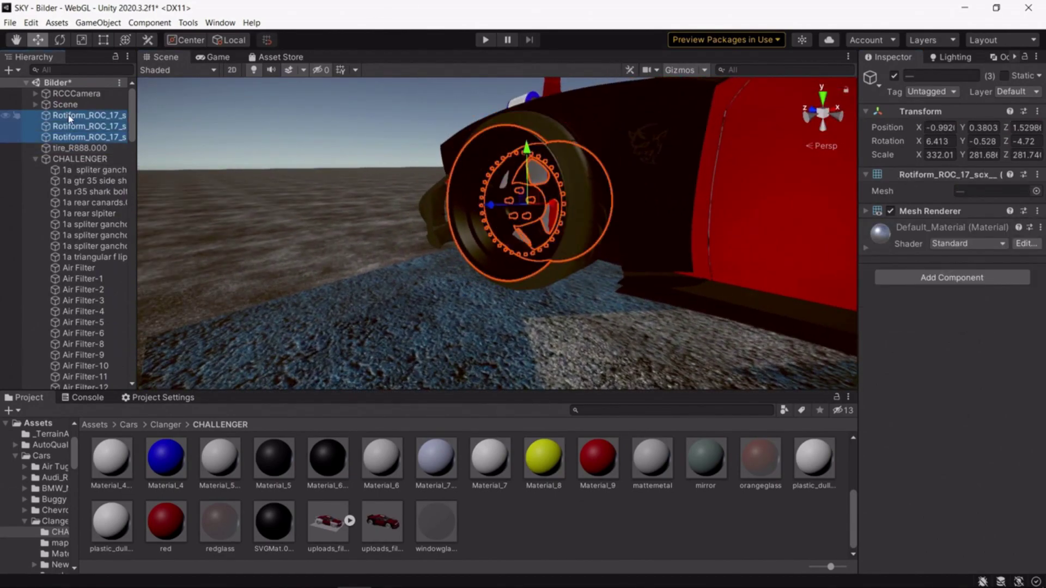
pyautogui.moveTo(67, 145); pyautogui.dragTo(69, 147)
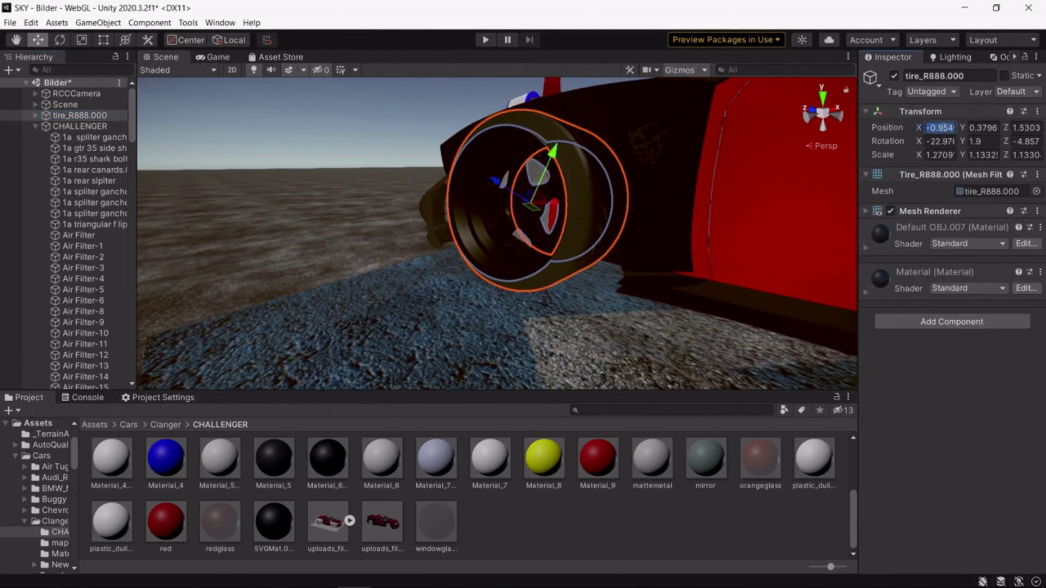
# Step: Set the position of tire_R888.000 to 1, 1, 1 and its rotation to 1, 1, 1
pyautogui.write('1')
pyautogui.press('Tab')
pyautogui.write('1')
pyautogui.press('Tab')
pyautogui.write('1')
pyautogui.press('Tab')
pyautogui.write('1\t1\t1')
pyautogui.moveTo(544, 154); pyautogui.dragTo(583, 126, button='right')
pyautogui.keyDown('alt'); pyautogui.moveTo(583, 126); pyautogui.dragTo(817, 198); pyautogui.keyUp('alt')
pyautogui.moveTo(919, 141); pyautogui.dragTo(388, 202)
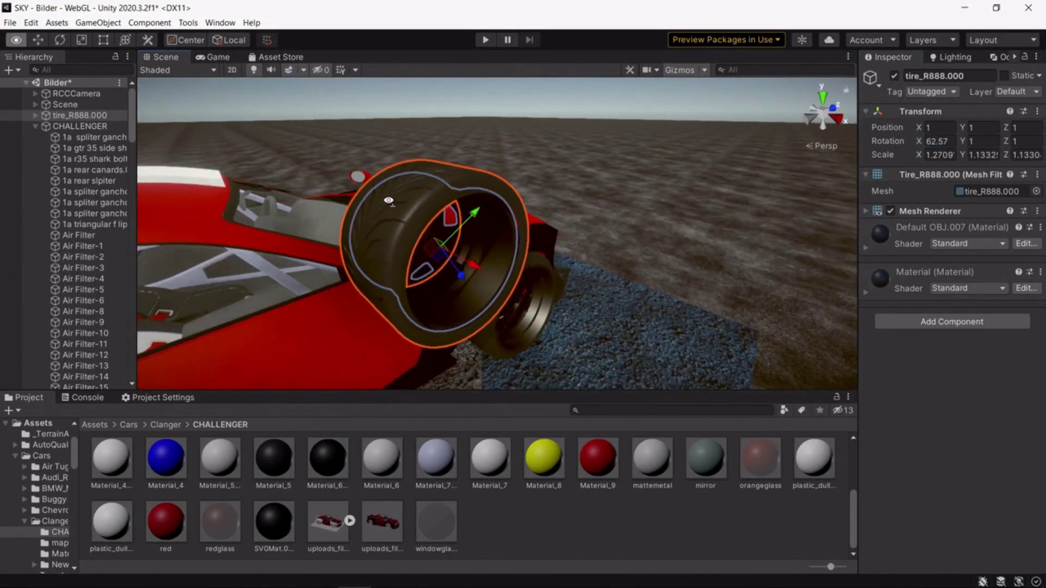
pyautogui.hotkey('ctrl', 'z')
pyautogui.hotkey('ctrl', 'z')
# Step: Set the position of tire_R888.000 to 0, 0, 0
pyautogui.keyDown('alt'); pyautogui.moveTo(665, 201); pyautogui.dragTo(908, 140); pyautogui.keyUp('alt')
pyautogui.write('0')
pyautogui.press('Tab')
pyautogui.write('0')
pyautogui.press('Tab')
pyautogui.write('0')
# Step: Rename the tire group as Wheel and save it as a prefab in the CHALLENGER assets folder
pyautogui.moveTo(513, 329); pyautogui.dragTo(396, 422, button='right')
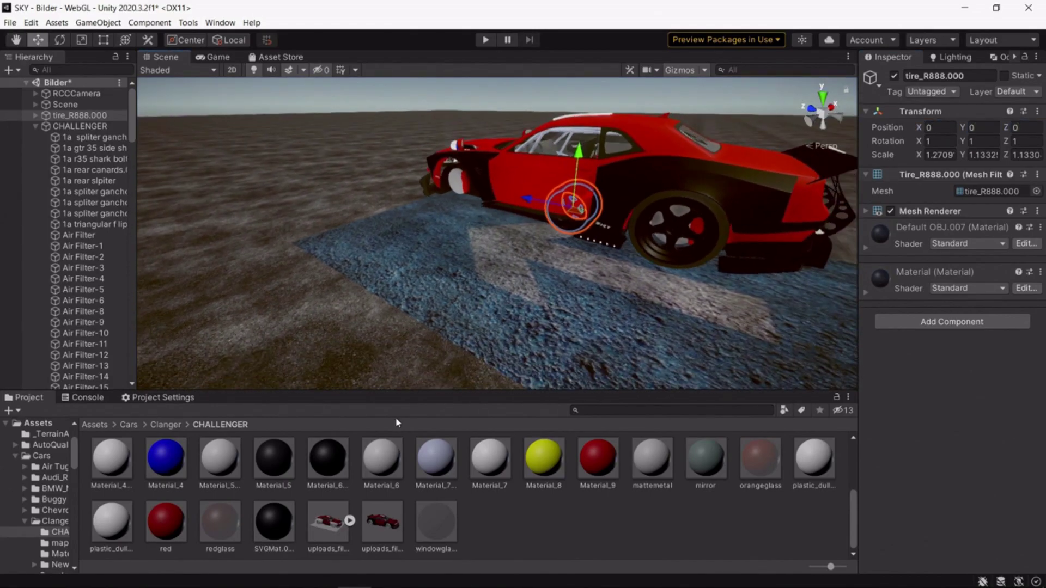
pyautogui.click(35, 127)
pyautogui.moveTo(65, 115); pyautogui.dragTo(593, 519)
pyautogui.click(73, 127)
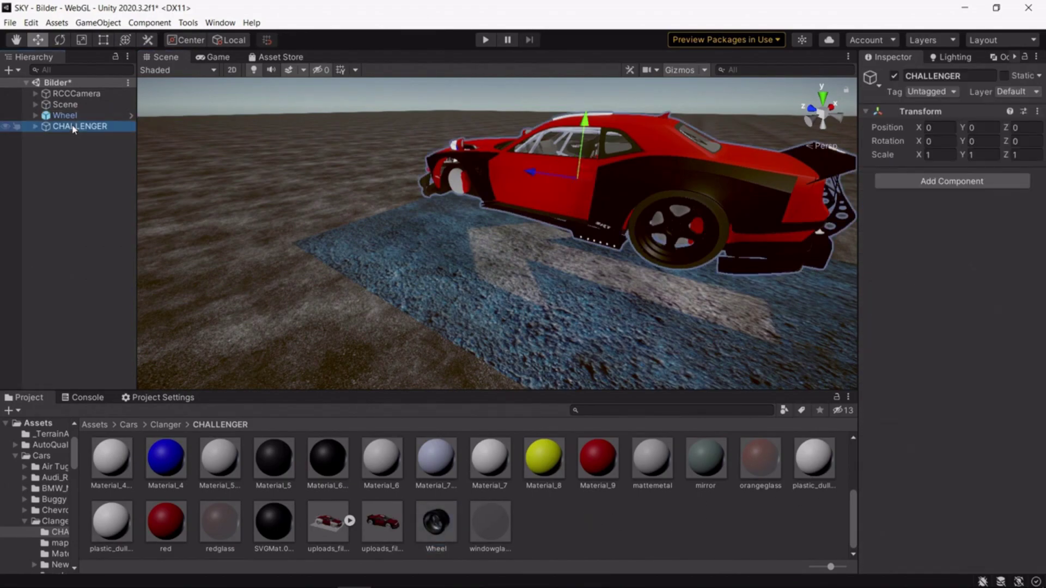
pyautogui.click(950, 180)
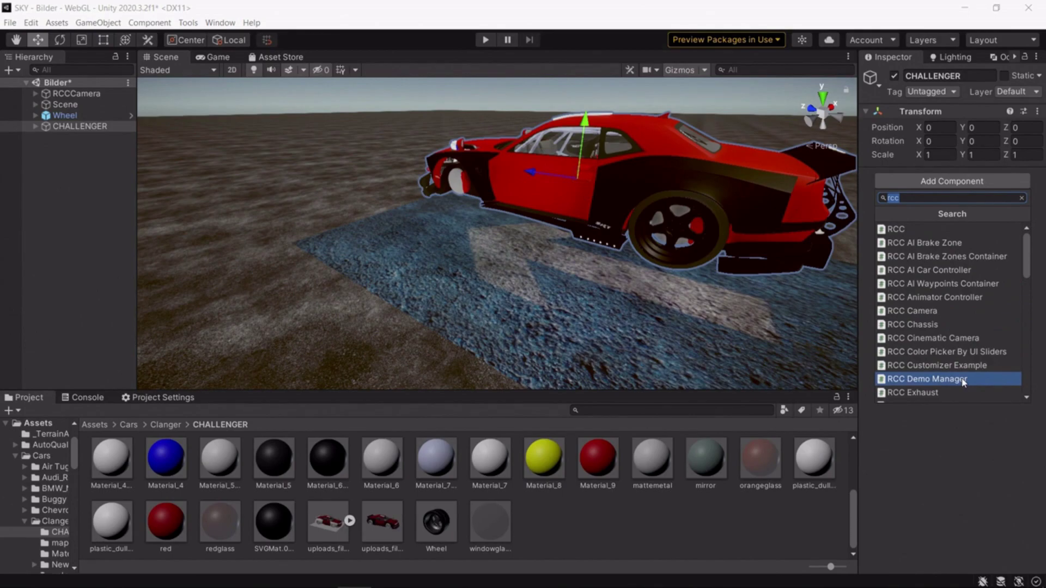
pyautogui.scroll(-3, 963, 383)
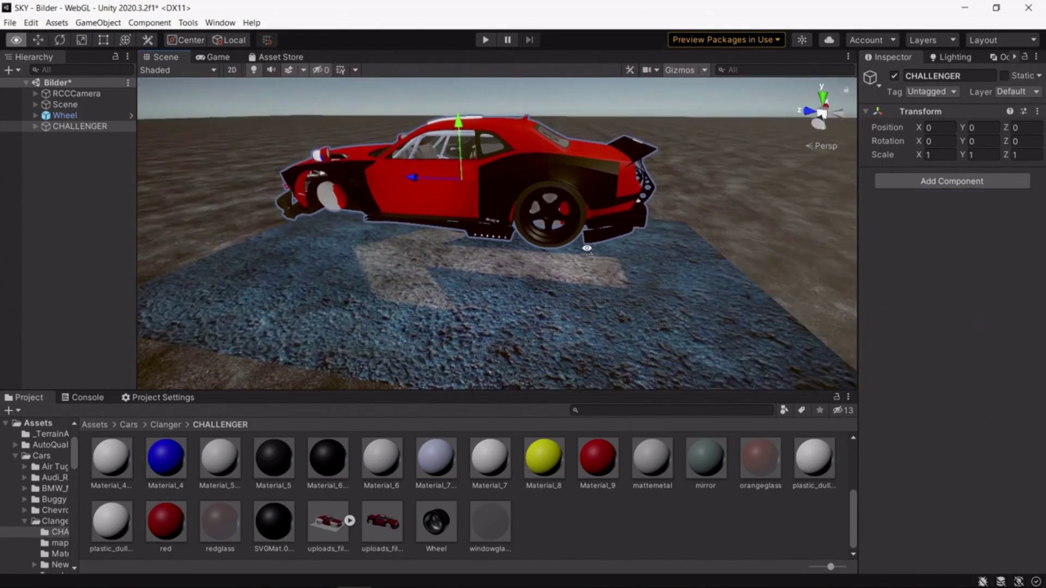
# Step: Delete the tire and rim parts of the car's left rear wheel, leaving the brake disc and caliper
pyautogui.click(479, 273)
pyautogui.scroll(2, 517, 237)
pyautogui.press('Delete')
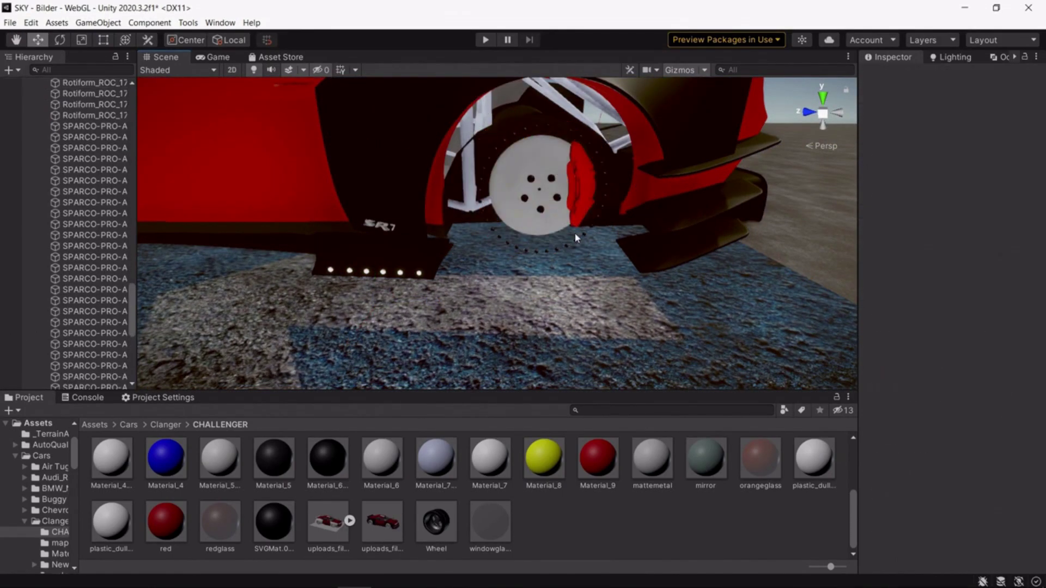
pyautogui.click(507, 242)
pyautogui.click(508, 242)
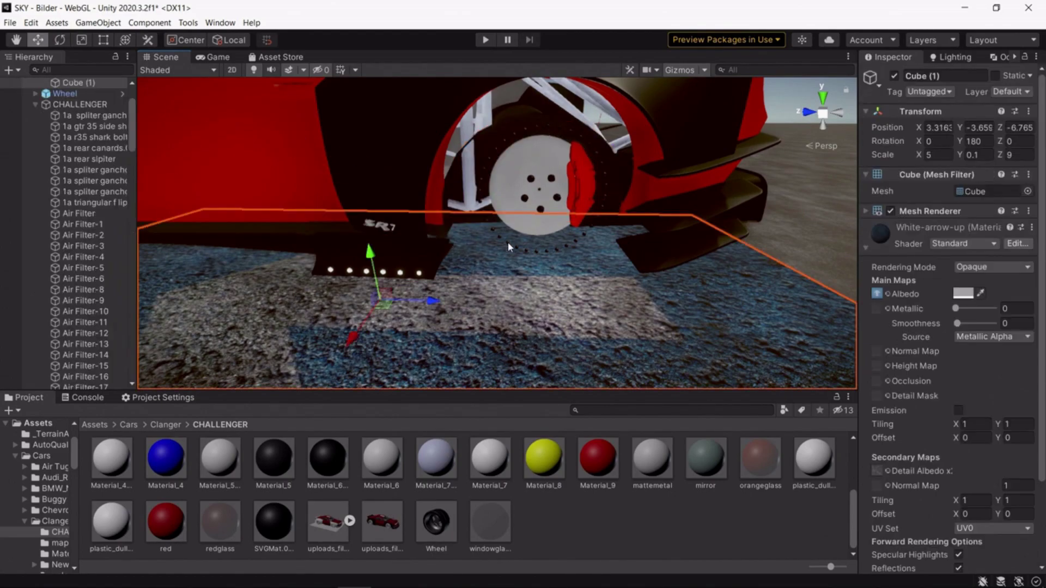
pyautogui.click(507, 241)
pyautogui.press('Delete')
# Step: Delete the tire and rim parts of the car's right rear wheel
pyautogui.keyDown('alt'); pyautogui.moveTo(507, 242); pyautogui.dragTo(294, 214); pyautogui.keyUp('alt')
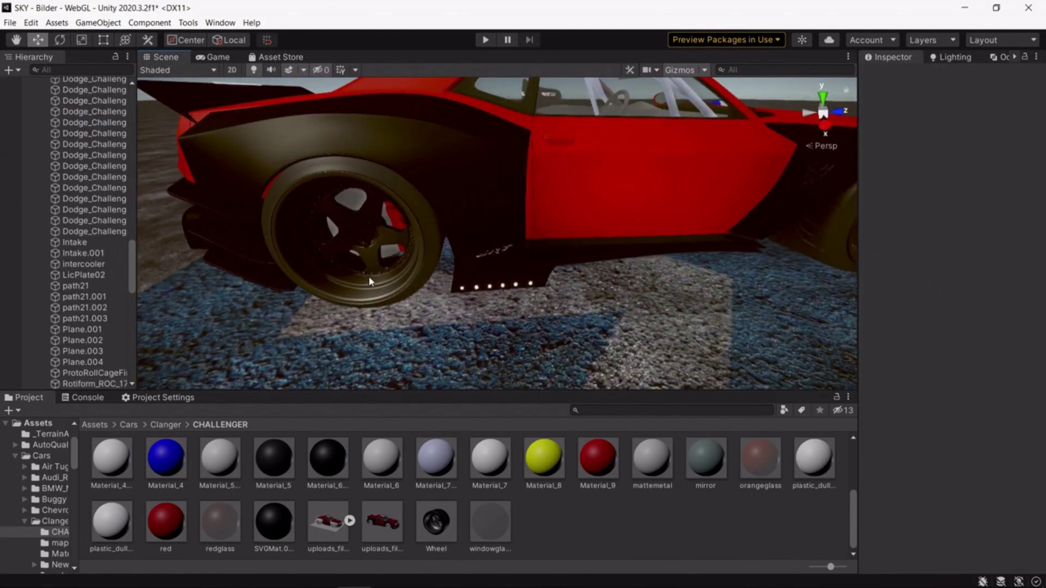
pyautogui.click(372, 275)
pyautogui.press('Delete')
pyautogui.click(380, 274)
pyautogui.click(380, 273)
pyautogui.press('Delete')
pyautogui.click(408, 290)
pyautogui.press('Delete')
# Step: Delete the car's right front wheel, including tire_R888.002 and its rim parts, keeping the brake disc
pyautogui.moveTo(801, 270); pyautogui.dragTo(491, 269, button='middle')
pyautogui.click(553, 250)
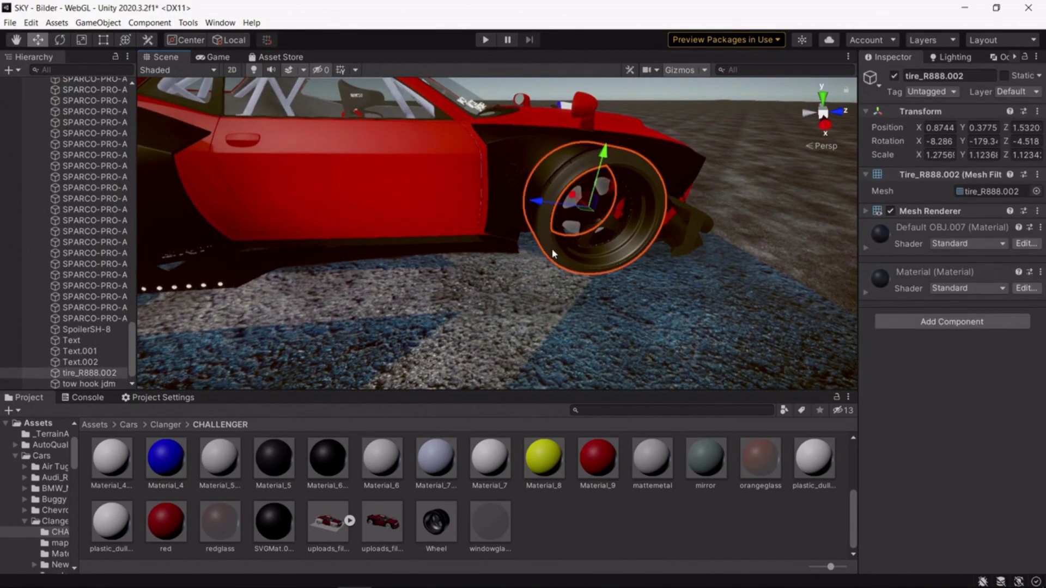
pyautogui.click(553, 254)
pyautogui.press('Delete')
pyautogui.click(591, 245)
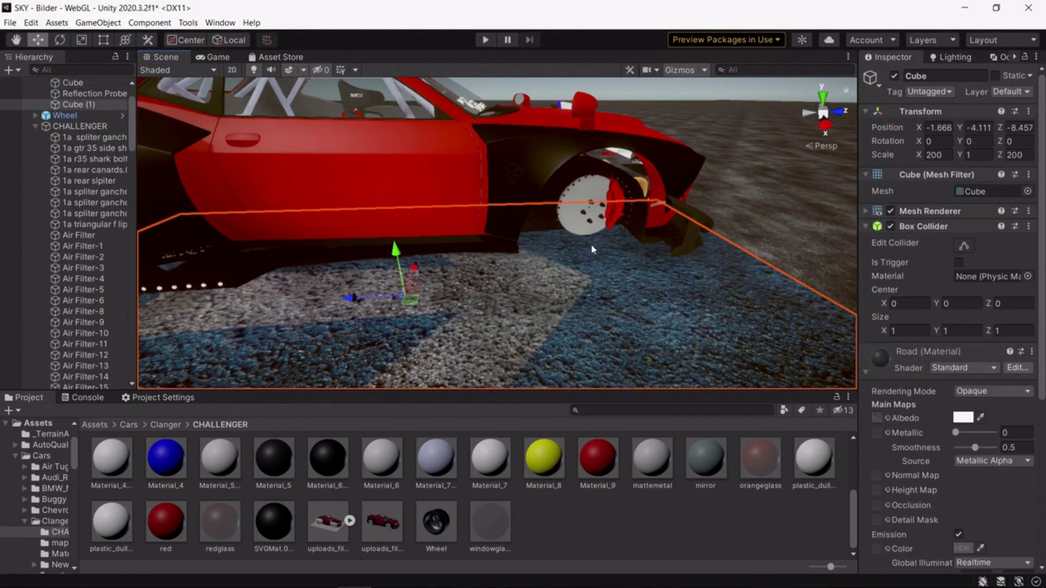
pyautogui.click(583, 210)
pyautogui.press('f')
pyautogui.click(329, 119)
pyautogui.press('Delete')
pyautogui.scroll(-10, 329, 125)
pyautogui.keyDown('alt'); pyautogui.moveTo(337, 127); pyautogui.dragTo(116, 85); pyautogui.keyUp('alt')
pyautogui.click(35, 105)
pyautogui.keyDown('alt'); pyautogui.moveTo(332, 210); pyautogui.dragTo(364, 223); pyautogui.keyUp('alt')
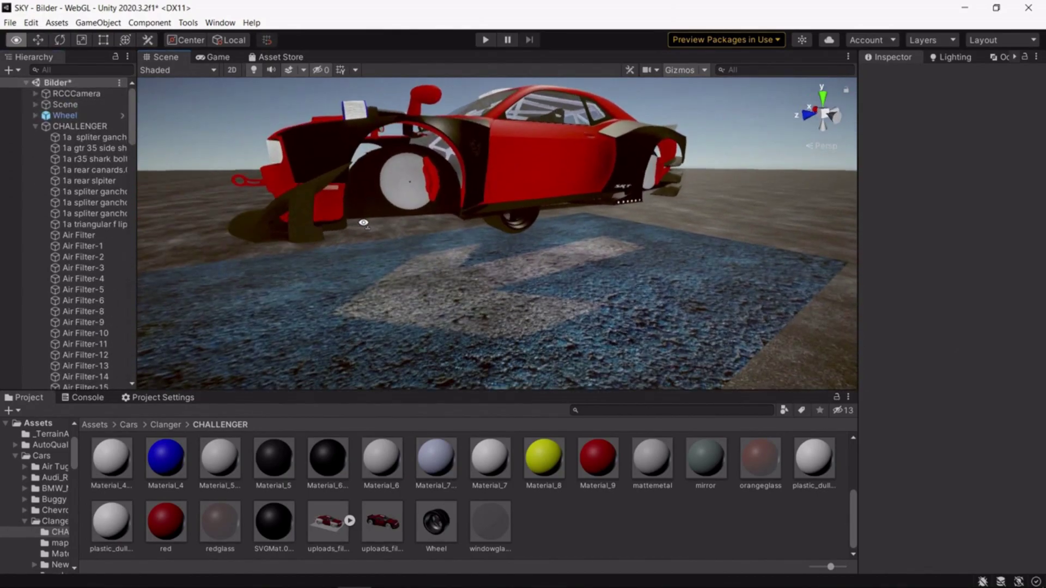
# Step: Add the RCC car controller component to CHALLENGER and show its Wheel Settings
pyautogui.scroll(-3, 364, 222)
pyautogui.click(35, 126)
pyautogui.click(80, 126)
pyautogui.click(951, 181)
pyautogui.write('rcc')
pyautogui.click(969, 352)
pyautogui.scroll(-8, 902, 356)
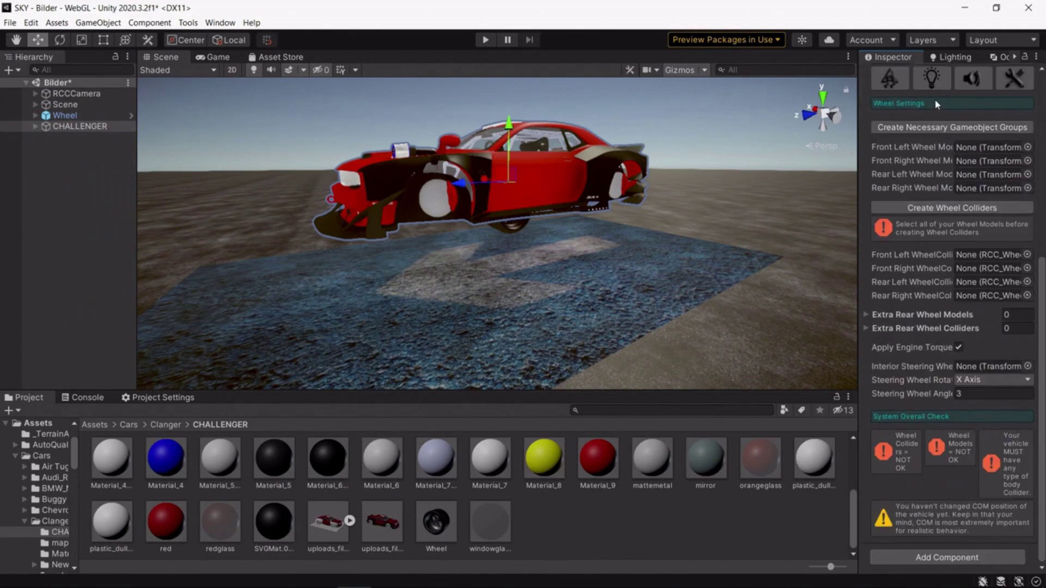
# Step: Create CHALLENGER's necessary gameobject groups and locate the Wheel Models group inside Chassis
pyautogui.click(35, 126)
pyautogui.scroll(-15, 42, 145)
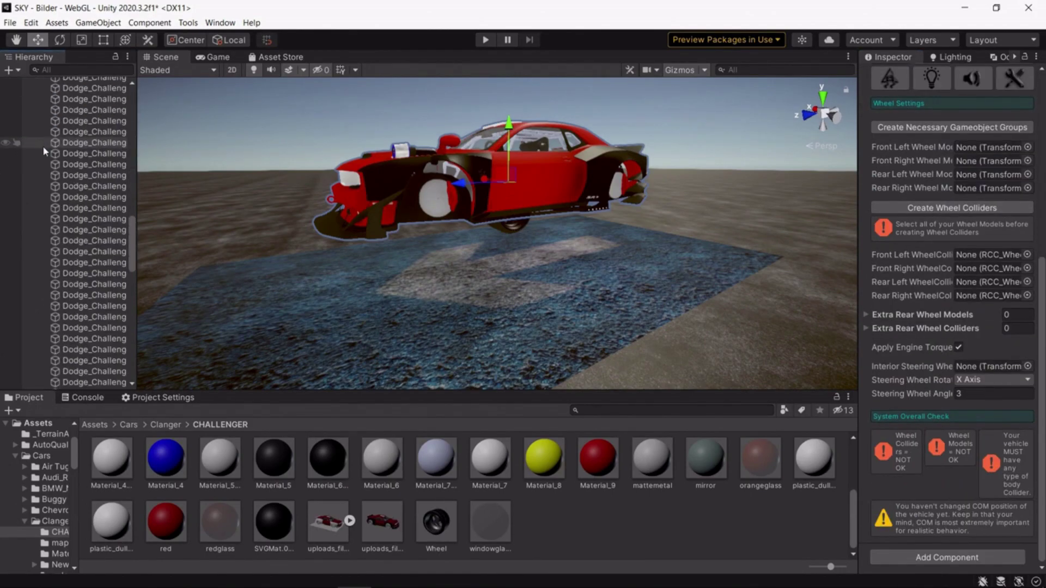
pyautogui.click(79, 373)
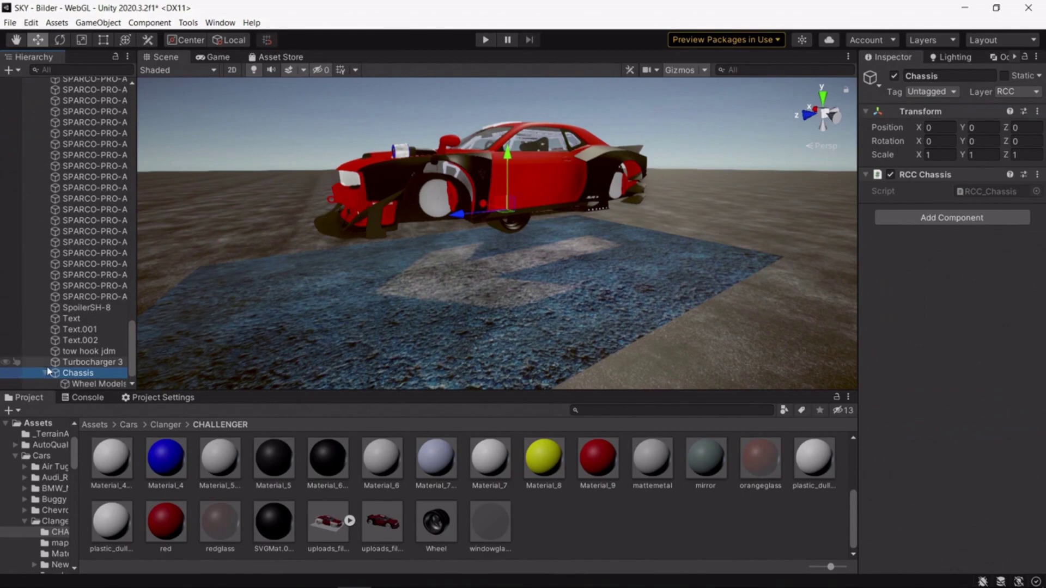
pyautogui.press('Right')
pyautogui.click(94, 374)
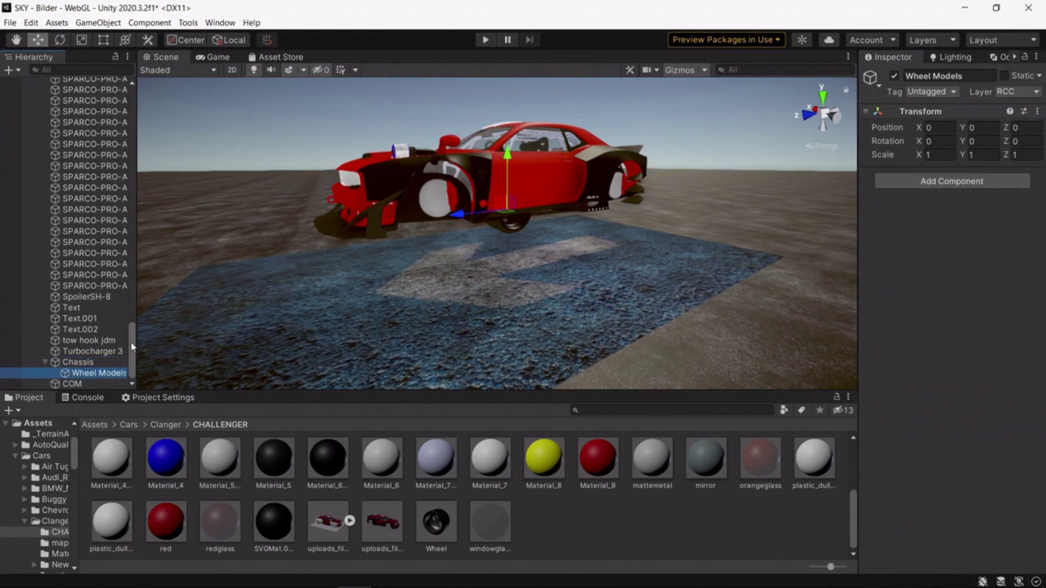
pyautogui.moveTo(132, 343); pyautogui.dragTo(131, 104)
pyautogui.click(35, 126)
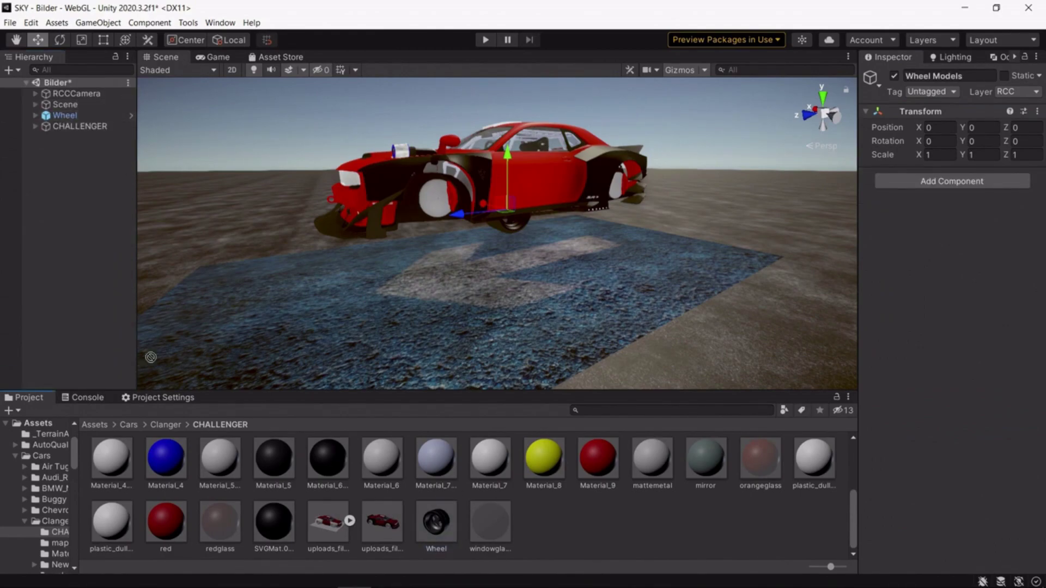
# Step: Add three more instances of the Wheel prefab to the scene and select the original Wheel
pyautogui.moveTo(436, 524); pyautogui.dragTo(79, 185)
pyautogui.moveTo(436, 522); pyautogui.dragTo(69, 268)
pyautogui.click(65, 116)
pyautogui.moveTo(379, 234); pyautogui.dragTo(393, 216, button='right')
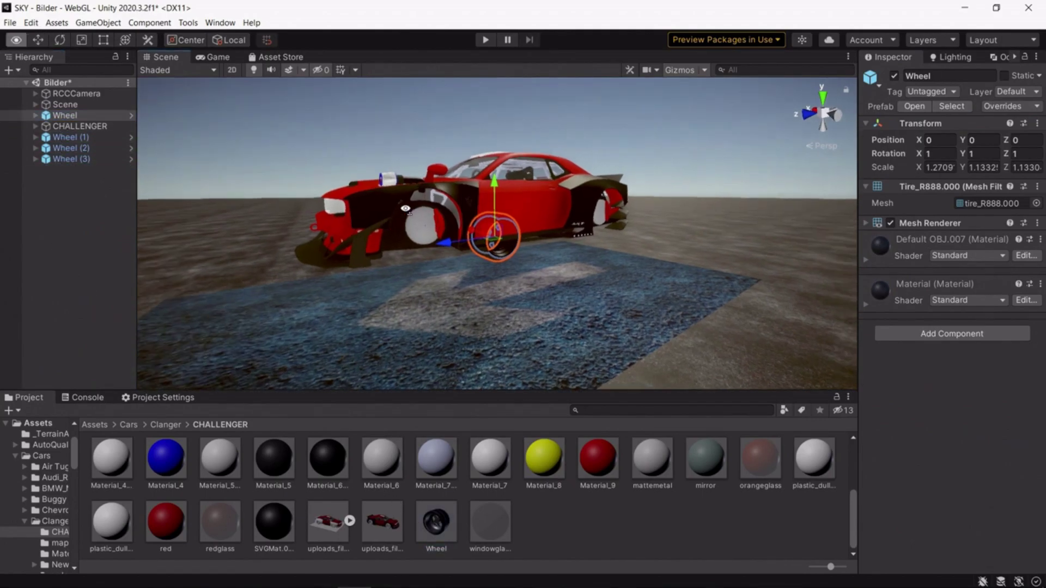
# Step: Set Wheel's X position to that of the left front brake disc, about -0.973
pyautogui.scroll(2, 396, 213)
pyautogui.click(397, 212)
pyautogui.click(939, 130)
pyautogui.rightClick(938, 130)
pyautogui.scroll(15, 137, 228)
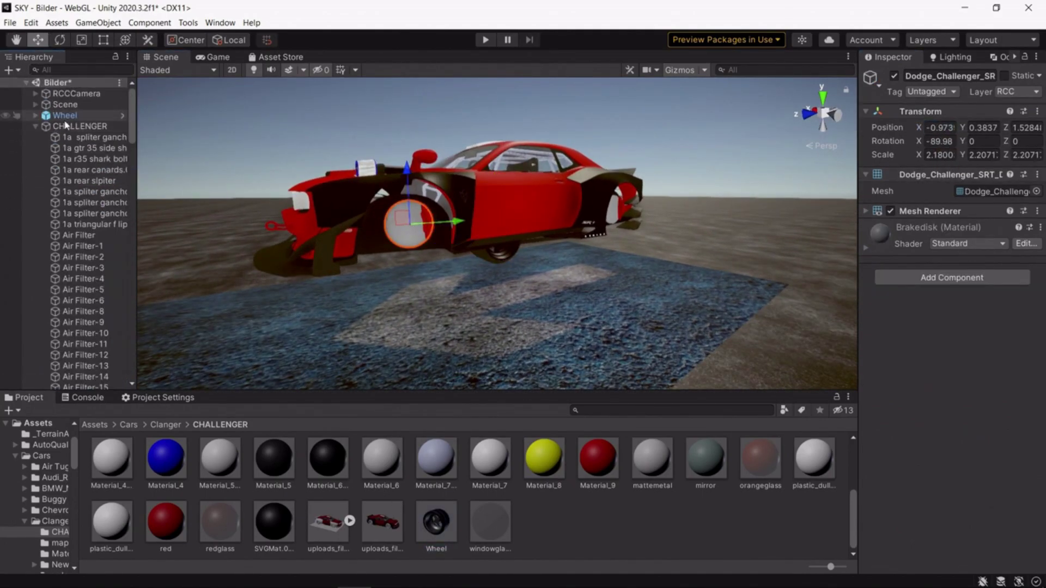
pyautogui.click(65, 115)
pyautogui.rightClick(940, 140)
pyautogui.click(972, 172)
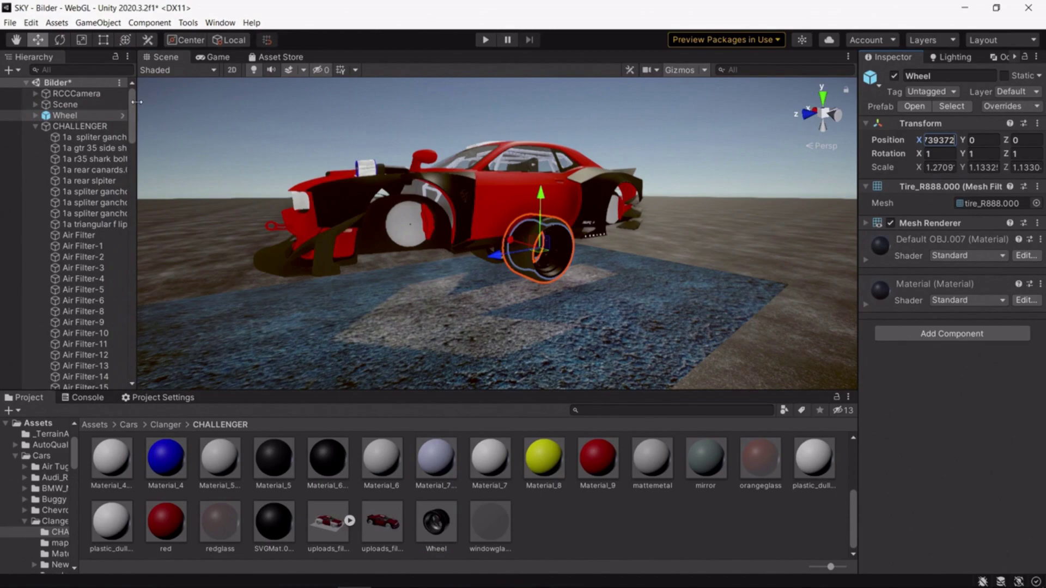
# Step: Copy the left front brake disc's Y position, about 0.3837, to Wheel
pyautogui.click(402, 219)
pyautogui.rightClick(983, 128)
pyautogui.click(1003, 149)
pyautogui.scroll(15, 131, 228)
pyautogui.click(65, 115)
pyautogui.rightClick(984, 140)
pyautogui.click(1002, 175)
# Step: Place Wheel at the left front brake disc's Z position, about 1.5284
pyautogui.click(409, 224)
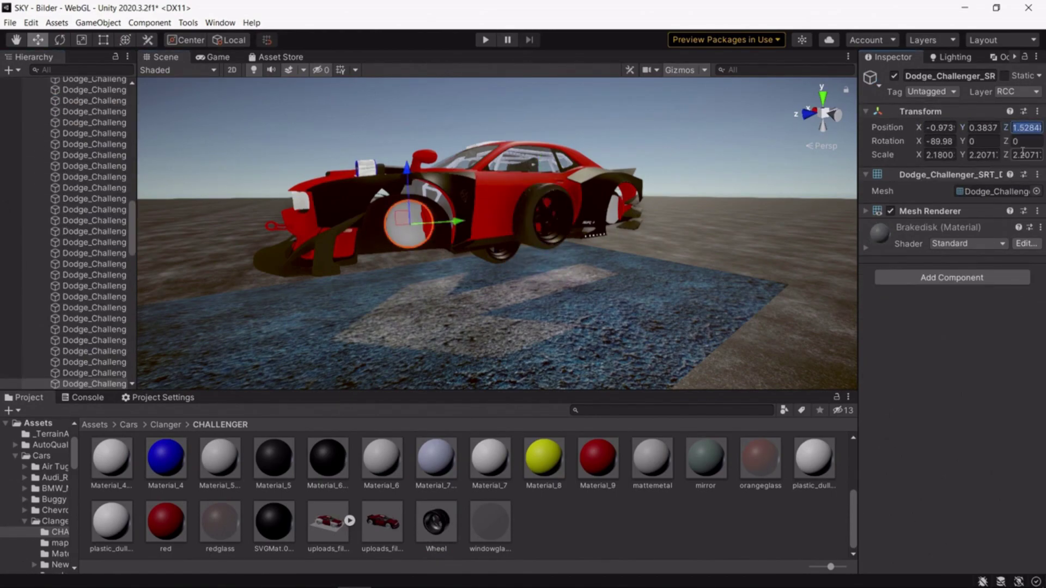
pyautogui.click(1004, 153)
pyautogui.scroll(15, 82, 228)
pyautogui.click(64, 115)
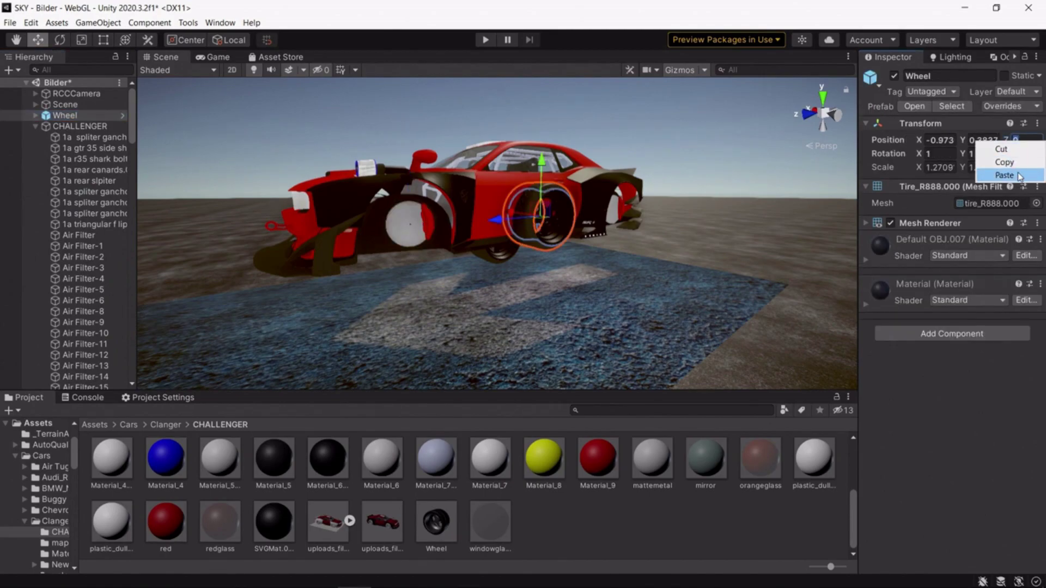
pyautogui.click(1004, 175)
# Step: Move Wheel (1), Wheel (2) and Wheel (3) above CHALLENGER in the scene hierarchy
pyautogui.click(609, 214)
pyautogui.moveTo(608, 215); pyautogui.dragTo(506, 217, button='right')
pyautogui.moveTo(137, 321); pyautogui.dragTo(137, 321)
pyautogui.moveTo(134, 321); pyautogui.dragTo(133, 371)
pyautogui.click(71, 362)
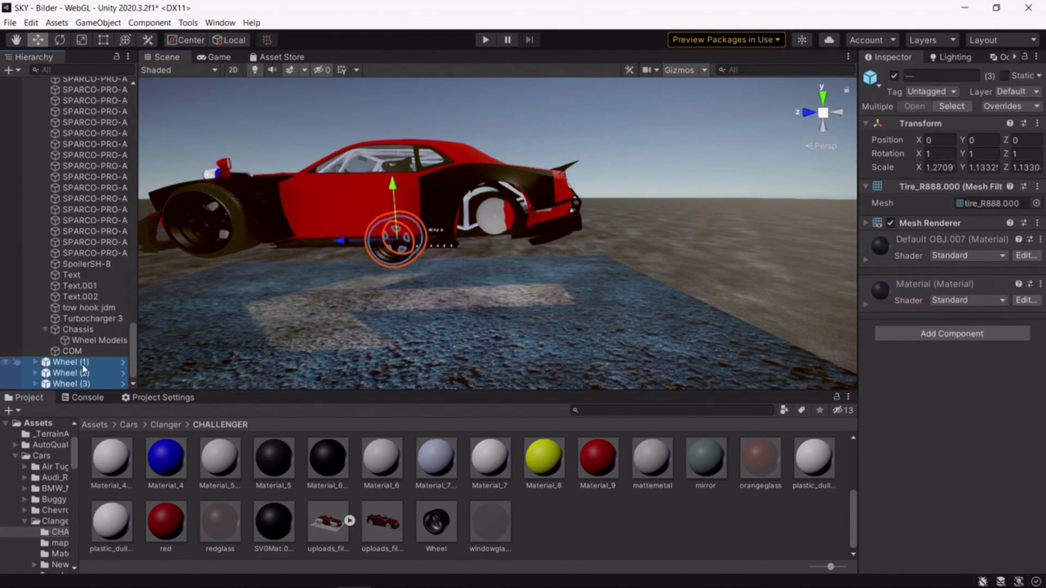
pyautogui.scroll(15, 70, 83)
pyautogui.scroll(8, 69, 82)
# Step: Set Wheel (1)'s X position to that of the left rear brake disc, about -1.0595
pyautogui.click(64, 128)
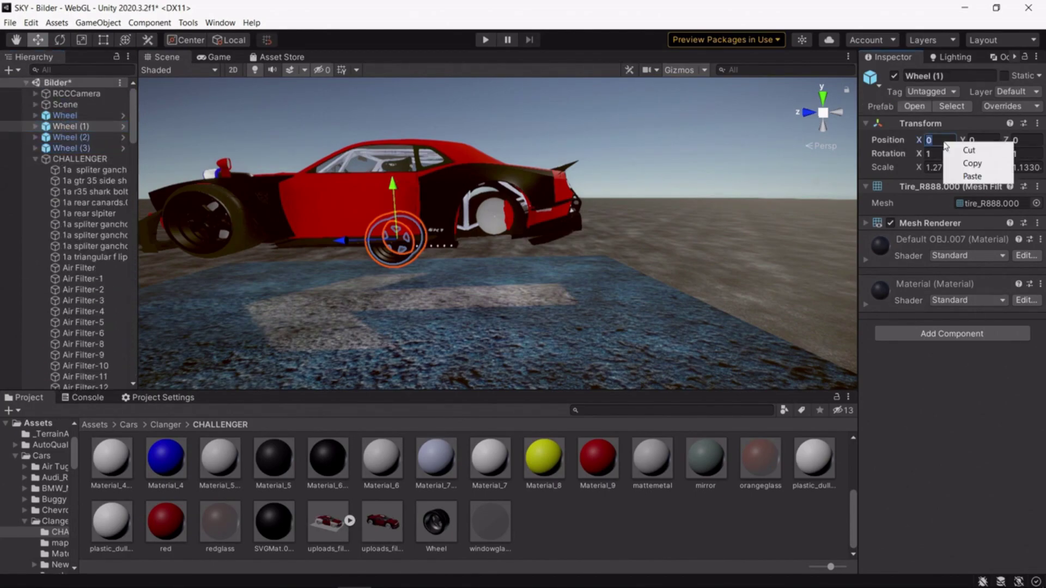
pyautogui.hotkey('ctrl', 'v')
pyautogui.click(501, 220)
pyautogui.click(945, 140)
pyautogui.rightClick(944, 139)
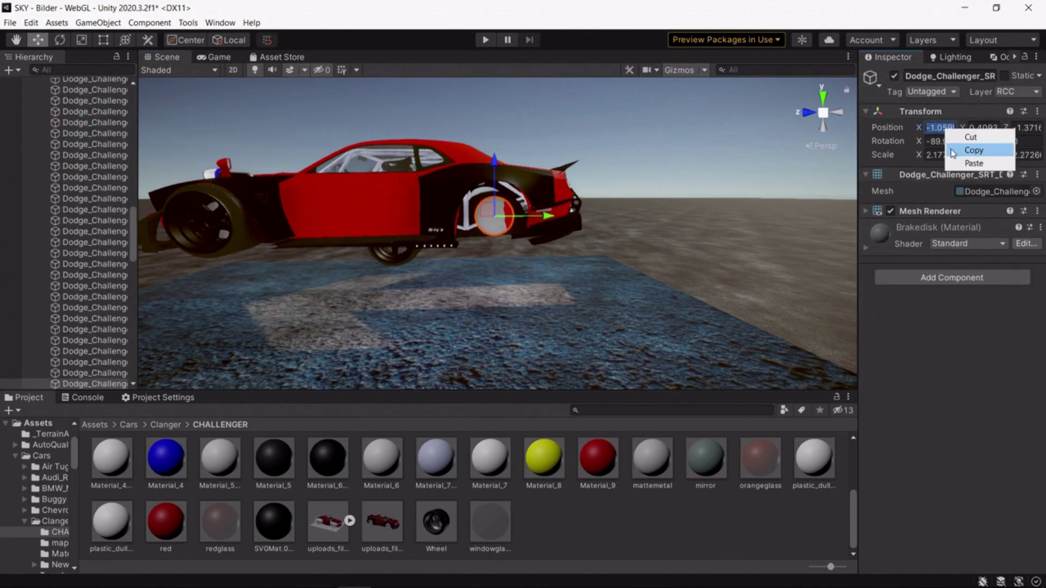
pyautogui.click(955, 150)
pyautogui.scroll(15, 98, 183)
pyautogui.click(76, 91)
pyautogui.rightClick(940, 140)
pyautogui.click(962, 173)
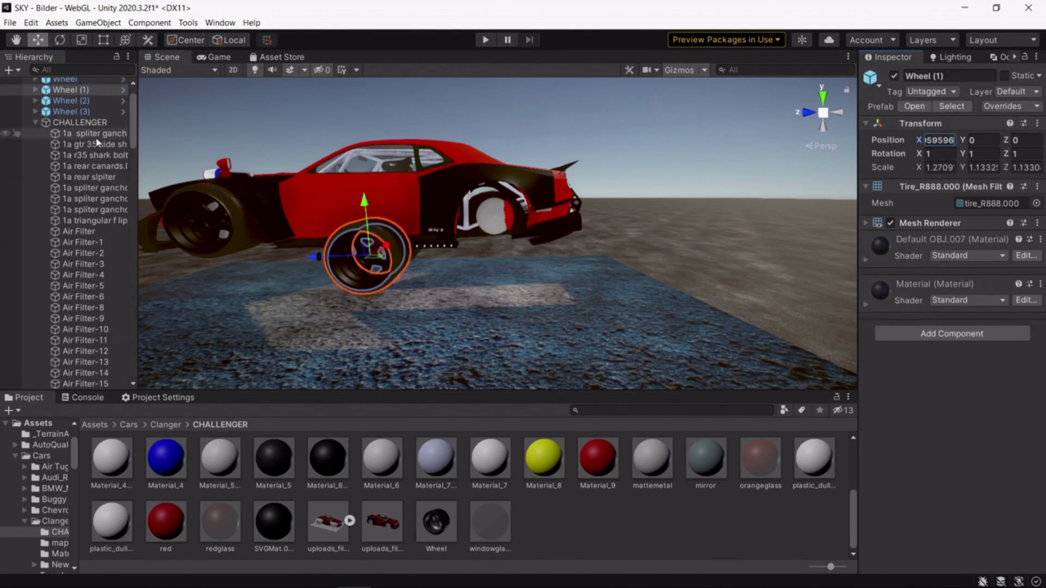
# Step: Copy the left rear brake disc's Y position, about 0.4093, to Wheel (1)
pyautogui.click(493, 220)
pyautogui.click(980, 127)
pyautogui.rightClick(979, 126)
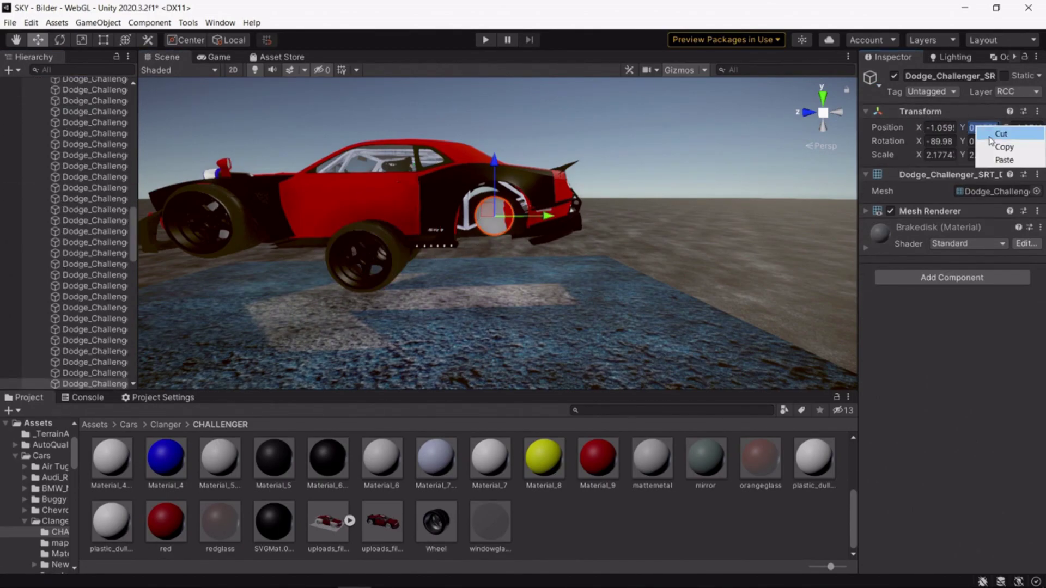
pyautogui.click(995, 147)
pyautogui.scroll(15, 47, 198)
pyautogui.click(76, 127)
pyautogui.click(977, 140)
pyautogui.rightClick(976, 140)
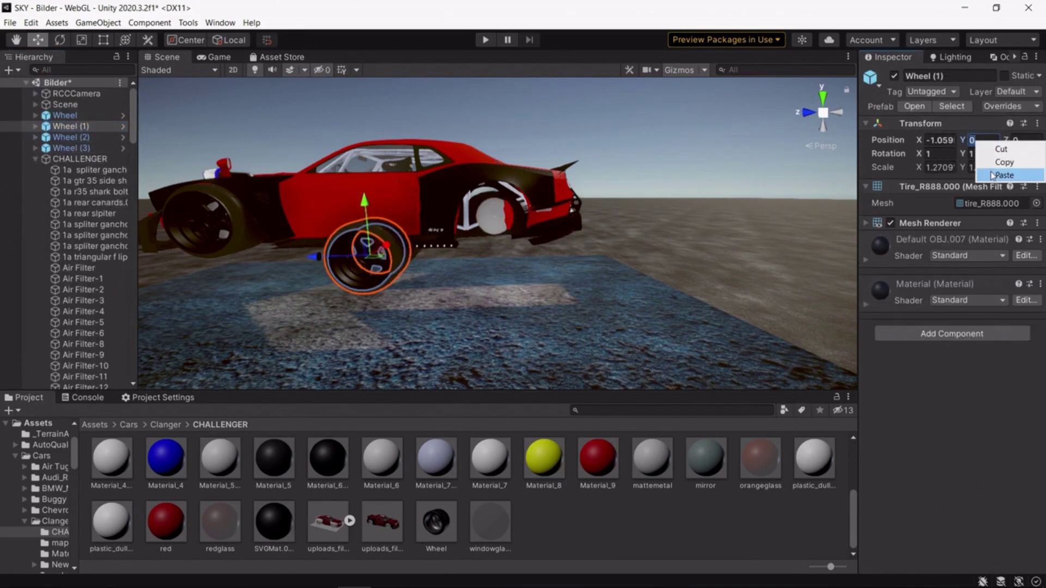
pyautogui.click(994, 174)
# Step: Place Wheel (1) at the left rear brake disc's Z position, about -1.3716
pyautogui.click(495, 219)
pyautogui.click(1022, 130)
pyautogui.rightClick(1022, 130)
pyautogui.click(1003, 150)
pyautogui.scroll(15, 56, 158)
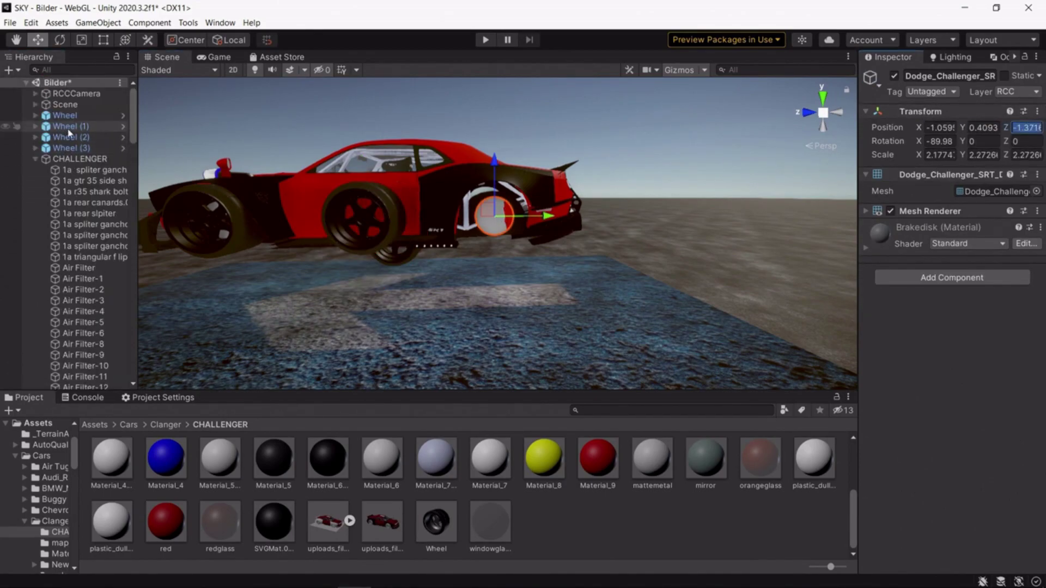
pyautogui.click(75, 128)
pyautogui.click(1005, 178)
# Step: Set Wheel (2)'s X position to that of the right front brake disc, about 0.8895
pyautogui.keyDown('alt'); pyautogui.moveTo(474, 218); pyautogui.dragTo(620, 227); pyautogui.keyUp('alt')
pyautogui.click(581, 236)
pyautogui.click(938, 128)
pyautogui.rightClick(938, 128)
pyautogui.click(956, 148)
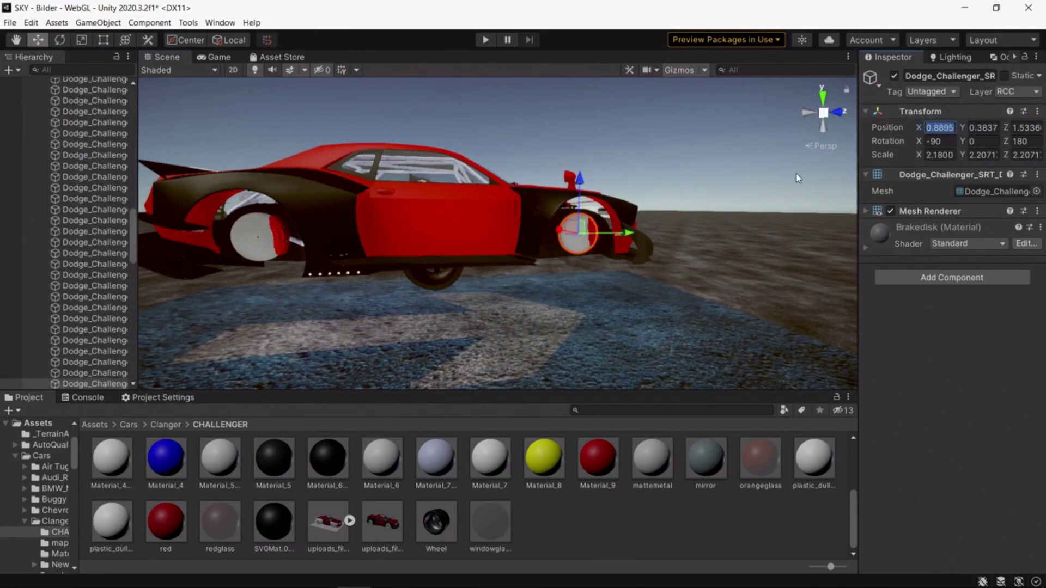
pyautogui.scroll(10, 71, 218)
pyautogui.click(71, 137)
pyautogui.rightClick(937, 140)
pyautogui.click(948, 171)
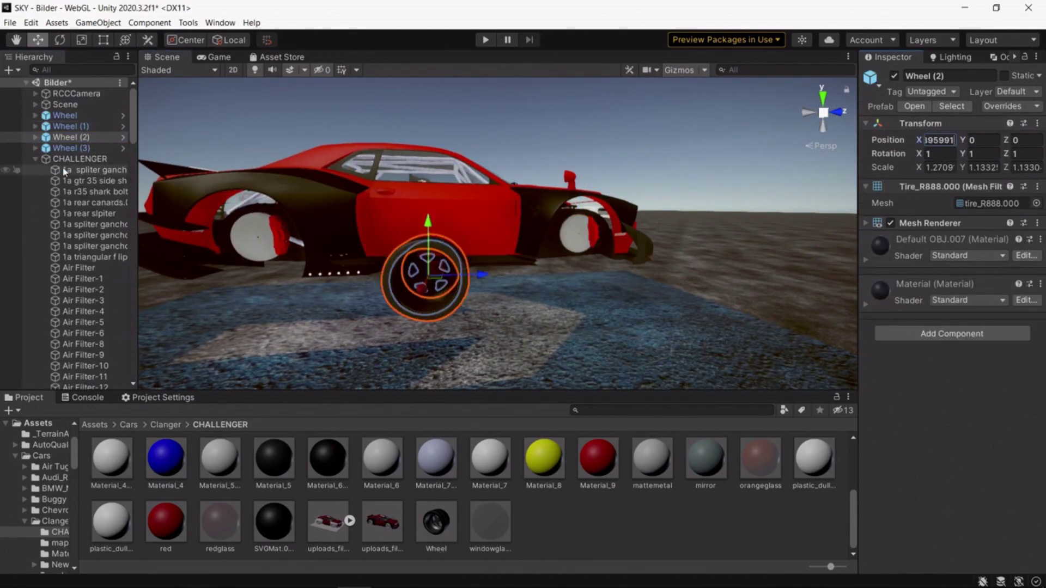
# Step: Copy the right front brake disc's Y position, about 0.3837, to Wheel (2)
pyautogui.click(253, 235)
pyautogui.click(578, 235)
pyautogui.scroll(15, 68, 145)
pyautogui.click(71, 137)
pyautogui.click(1004, 177)
# Step: Match Wheel (2)'s Z position to the right front brake disc, about 1.5336, and set its Y rotation to 180
pyautogui.click(594, 242)
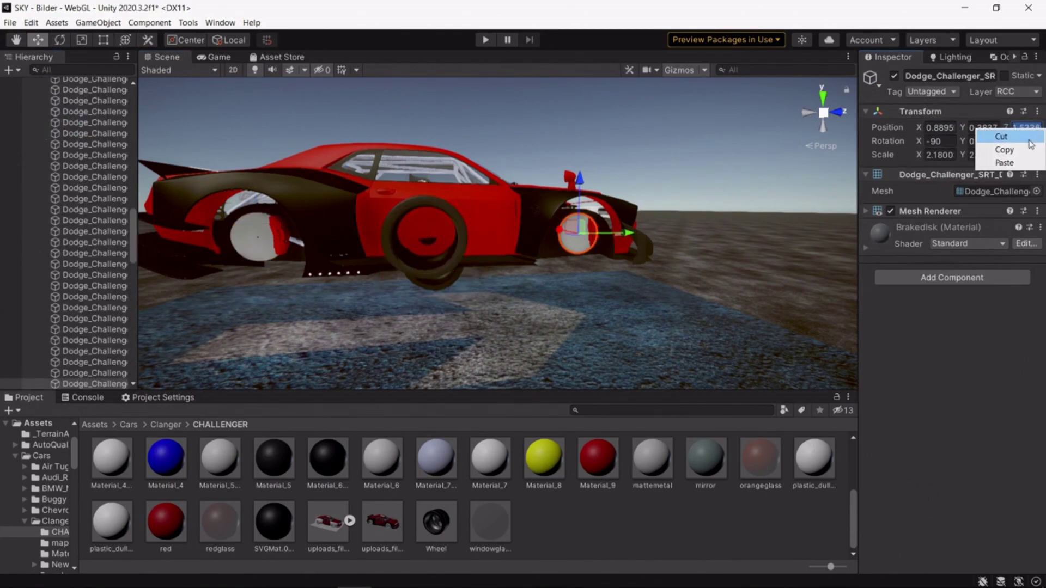
pyautogui.click(1024, 150)
pyautogui.scroll(15, 119, 179)
pyautogui.click(76, 138)
pyautogui.rightClick(1025, 140)
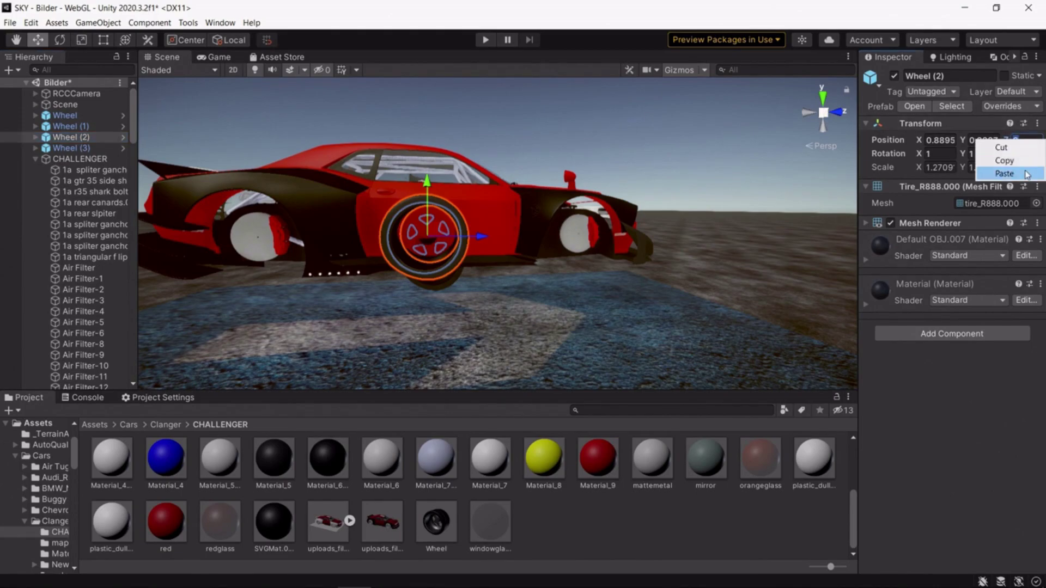
pyautogui.click(1027, 172)
pyautogui.click(980, 154)
pyautogui.write('180')
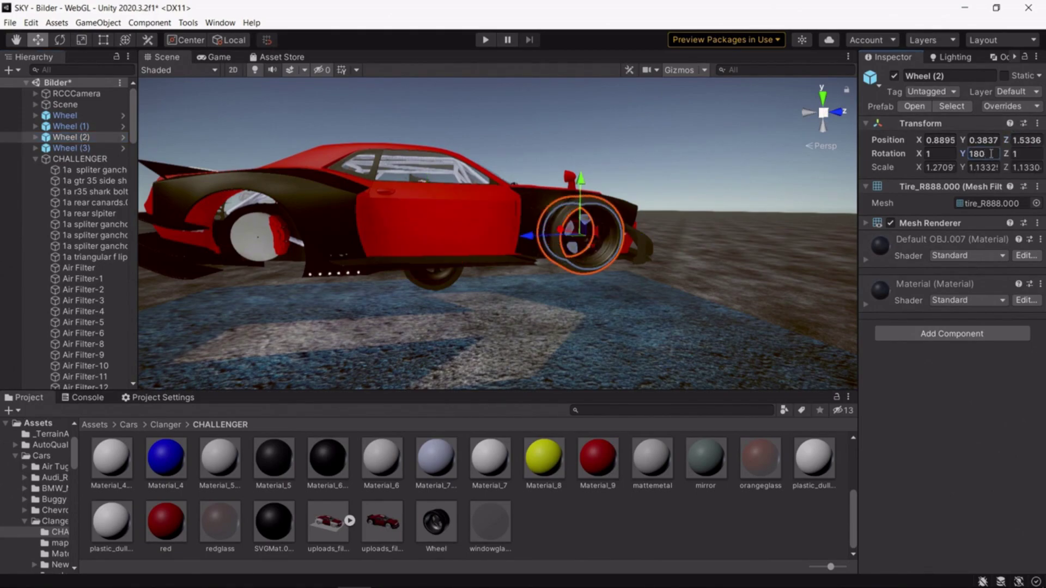
# Step: Copy the right rear brake disc's X and Y positions, about 0.9860 and 0.4093, to Wheel (3)
pyautogui.click(260, 248)
pyautogui.rightClick(947, 127)
pyautogui.click(976, 150)
pyautogui.scroll(15, 66, 210)
pyautogui.click(73, 148)
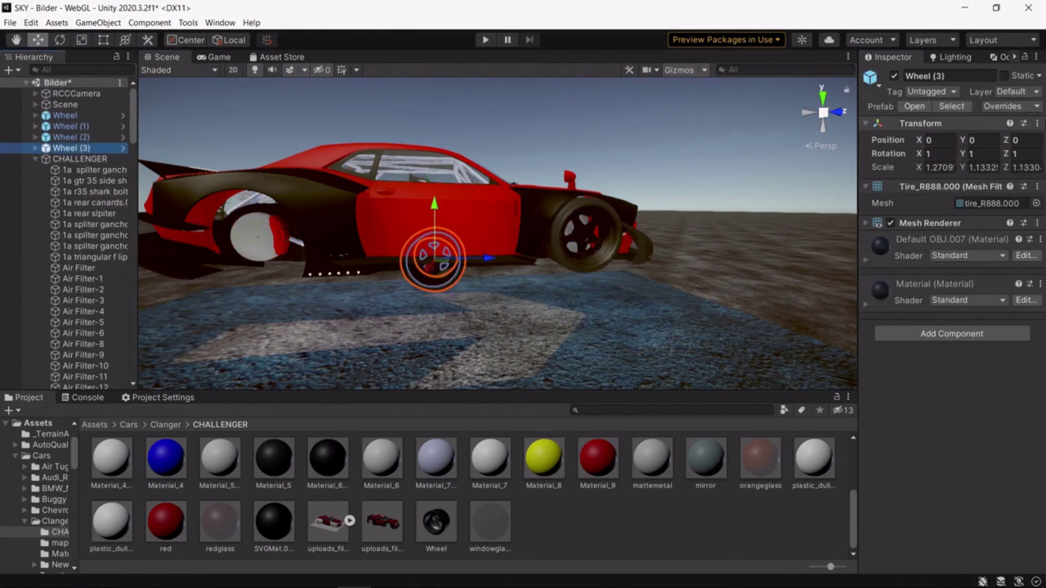
pyautogui.hotkey('ctrl', 'v')
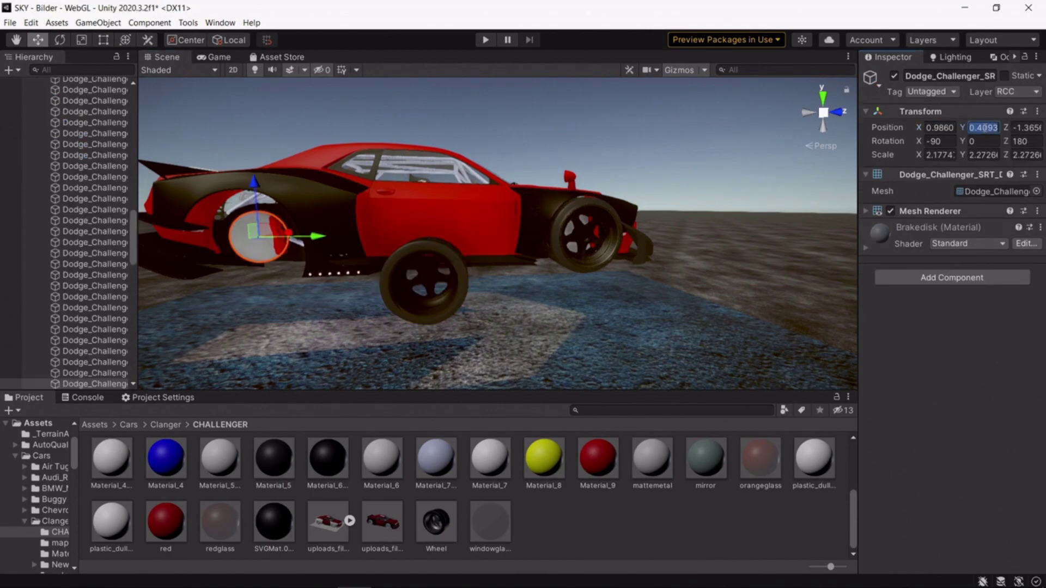
pyautogui.click(978, 140)
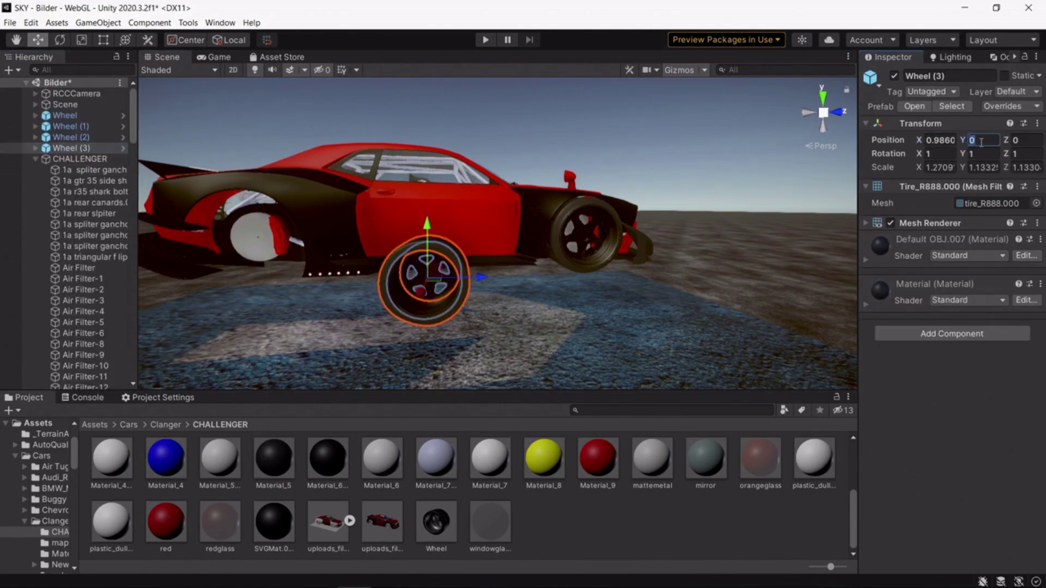
pyautogui.hotkey('ctrl', 'v')
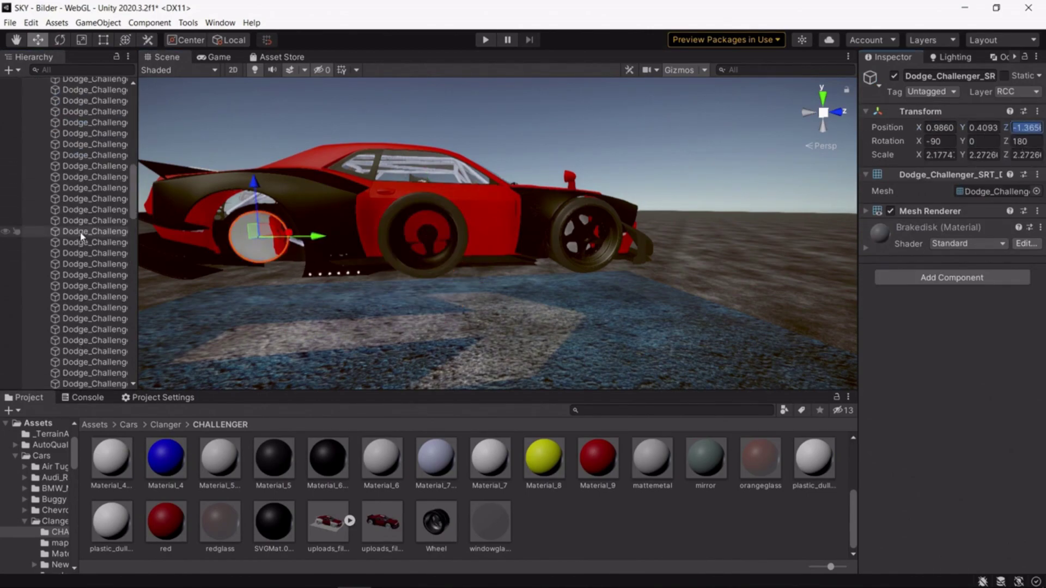
# Step: Match Wheel (3)'s Z position to the right rear brake disc, about -1.365, and set its Y rotation to 180
pyautogui.scroll(10, 82, 236)
pyautogui.click(74, 149)
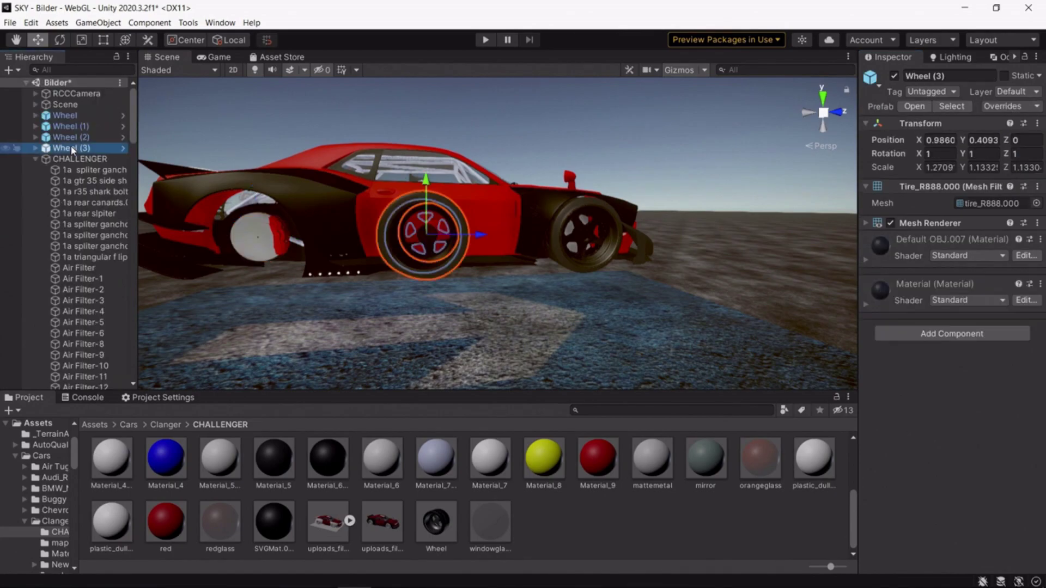
pyautogui.hotkey('ctrl', 'v')
pyautogui.write('180')
pyautogui.press('Return')
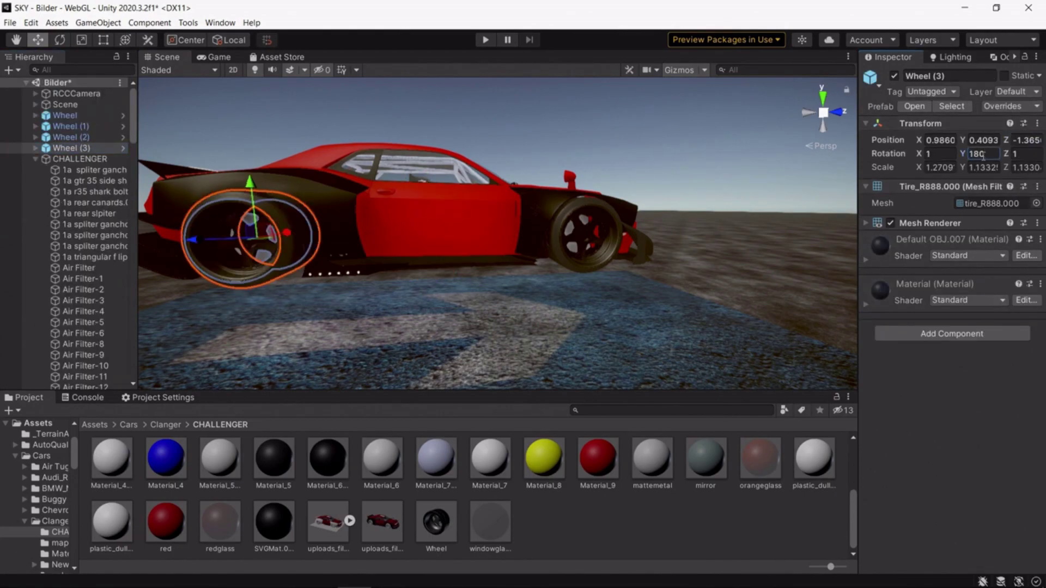
pyautogui.press('f')
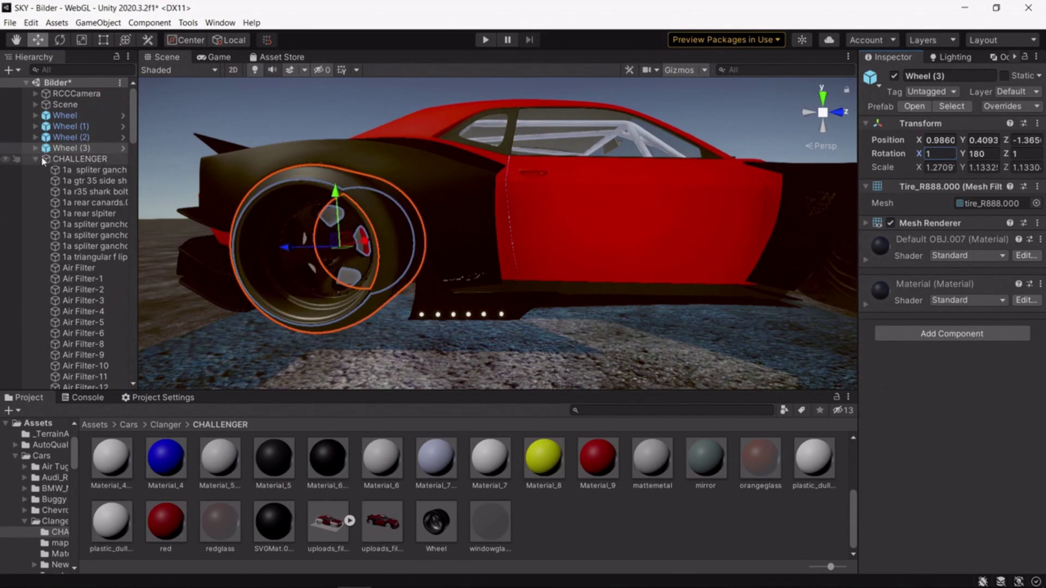
# Step: Add convex Mesh Colliders to the car's front and rear fender flares, Circle and Circle.001
pyautogui.click(596, 211)
pyautogui.keyDown('alt'); pyautogui.moveTo(596, 211); pyautogui.dragTo(490, 294); pyautogui.keyUp('alt')
pyautogui.scroll(-3, 490, 295)
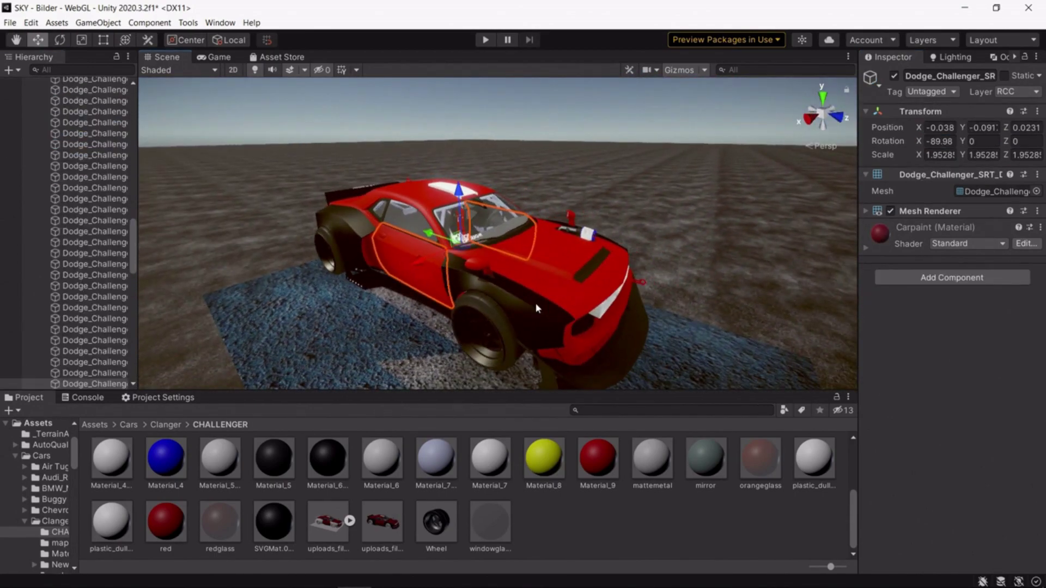
pyautogui.click(532, 309)
pyautogui.keyDown('shift'); pyautogui.click(358, 228); pyautogui.keyUp('shift')
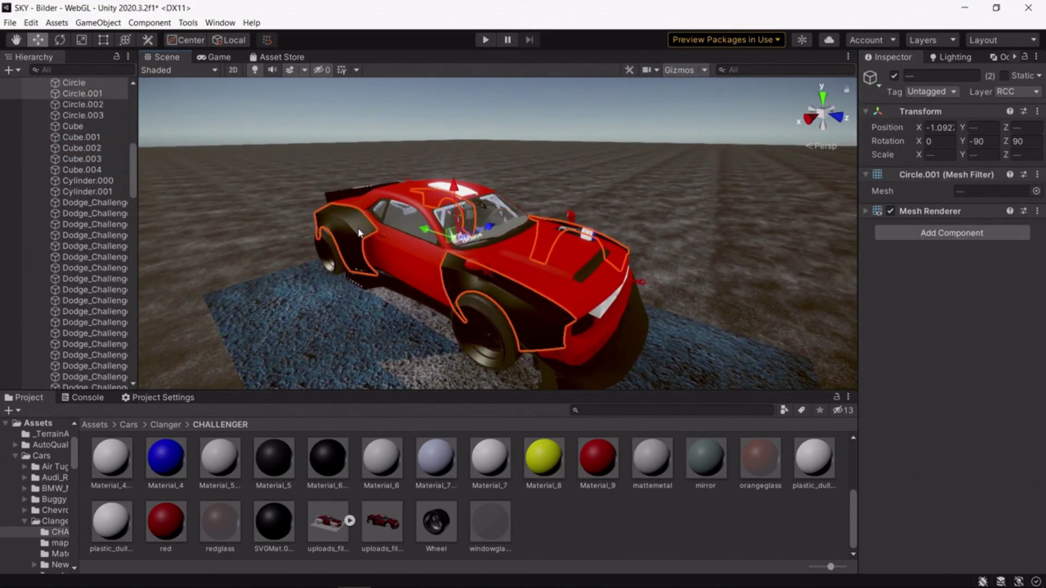
pyautogui.click(219, 23)
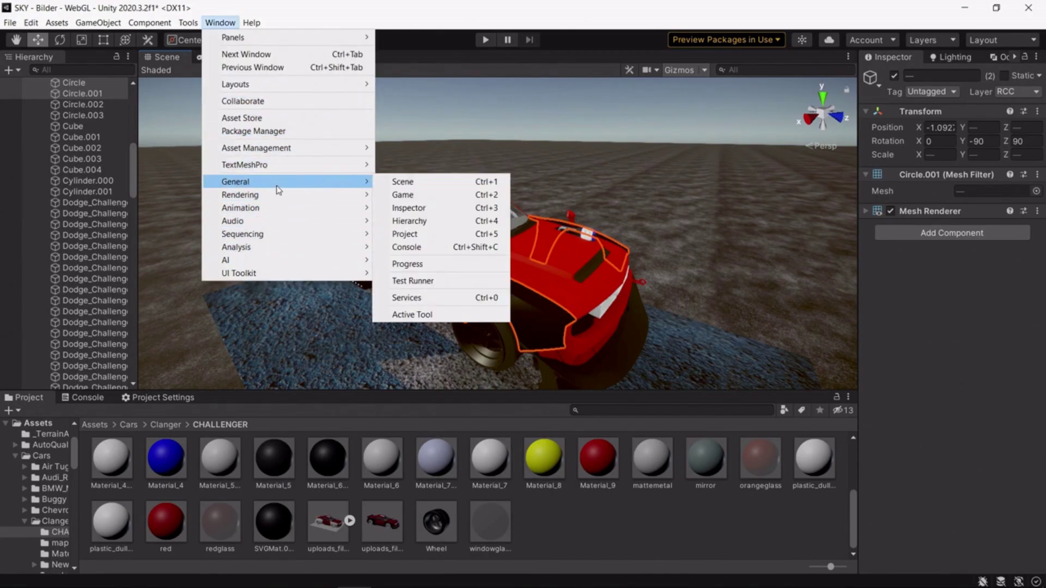
pyautogui.moveTo(150, 22)
pyautogui.moveTo(218, 64)
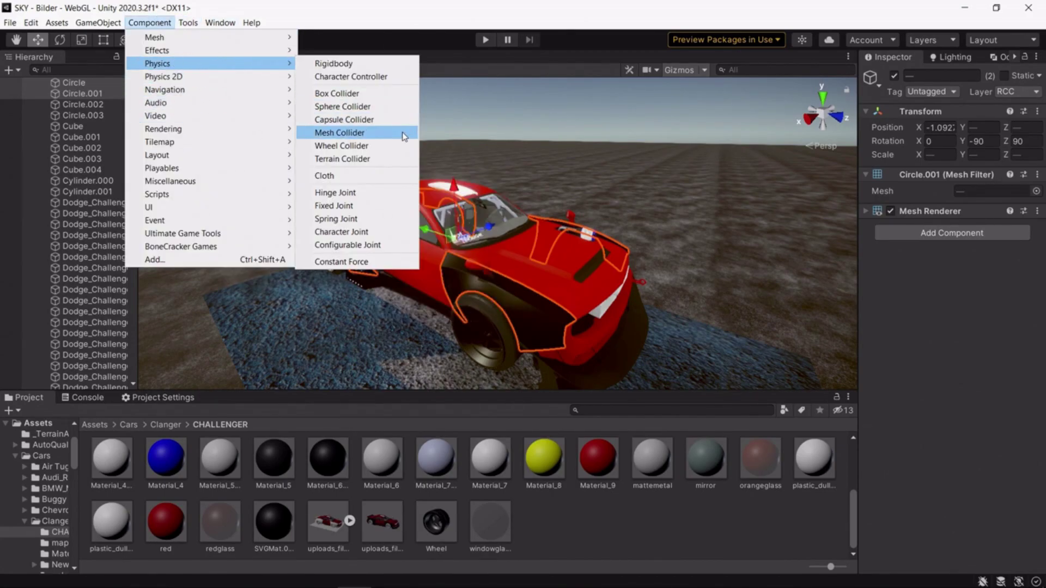
pyautogui.click(381, 134)
pyautogui.click(959, 243)
pyautogui.moveTo(698, 239)
pyautogui.keyDown('alt'); pyautogui.mouseDown()
pyautogui.moveTo(561, 182)
pyautogui.moveTo(423, 243)
pyautogui.mouseUp(); pyautogui.keyUp('alt')
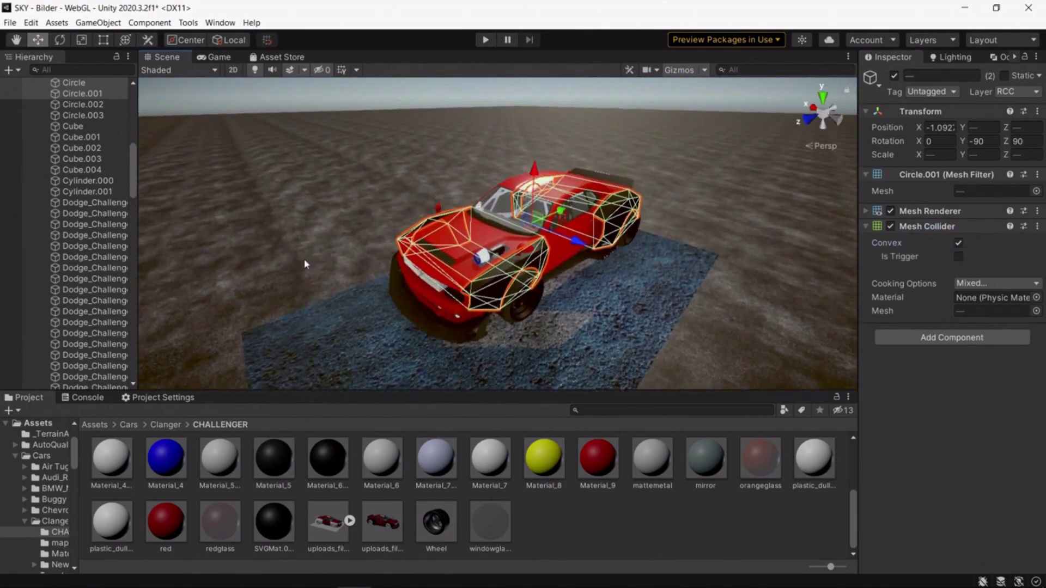
# Step: Add a convex Mesh Collider to the red Carpaint body mesh of the car
pyautogui.click(433, 303)
pyautogui.keyDown('alt'); pyautogui.moveTo(380, 199); pyautogui.dragTo(370, 206); pyautogui.keyUp('alt')
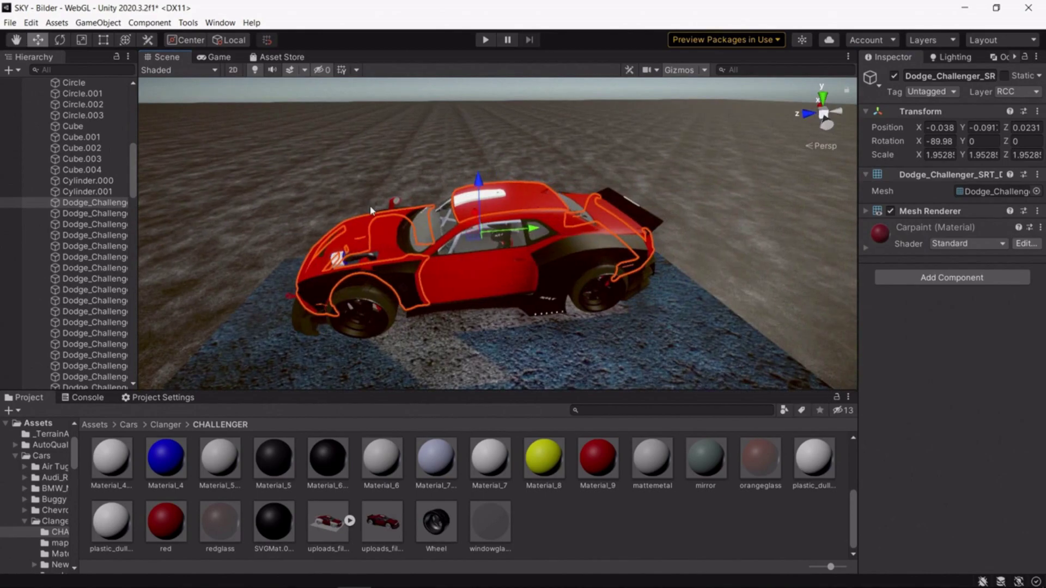
pyautogui.moveTo(157, 23)
pyautogui.moveTo(168, 64)
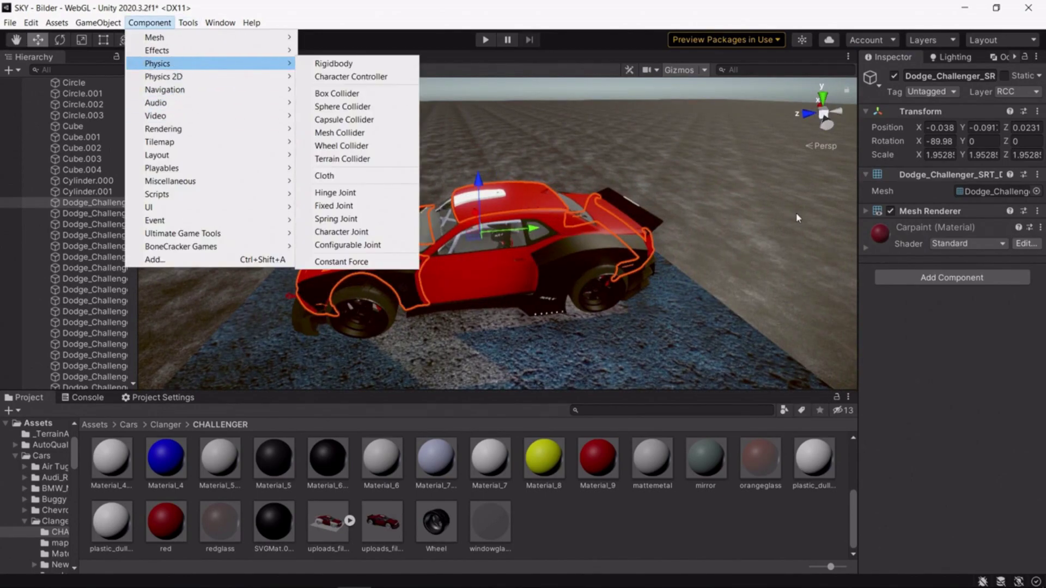
pyautogui.click(352, 132)
pyautogui.click(958, 243)
# Step: Remove the Mesh Collider components from the rear and front fender flares
pyautogui.click(587, 260)
pyautogui.rightClick(919, 226)
pyautogui.click(923, 252)
pyautogui.click(420, 264)
pyautogui.rightClick(933, 222)
pyautogui.click(938, 248)
pyautogui.moveTo(373, 213); pyautogui.dragTo(340, 209, button='right')
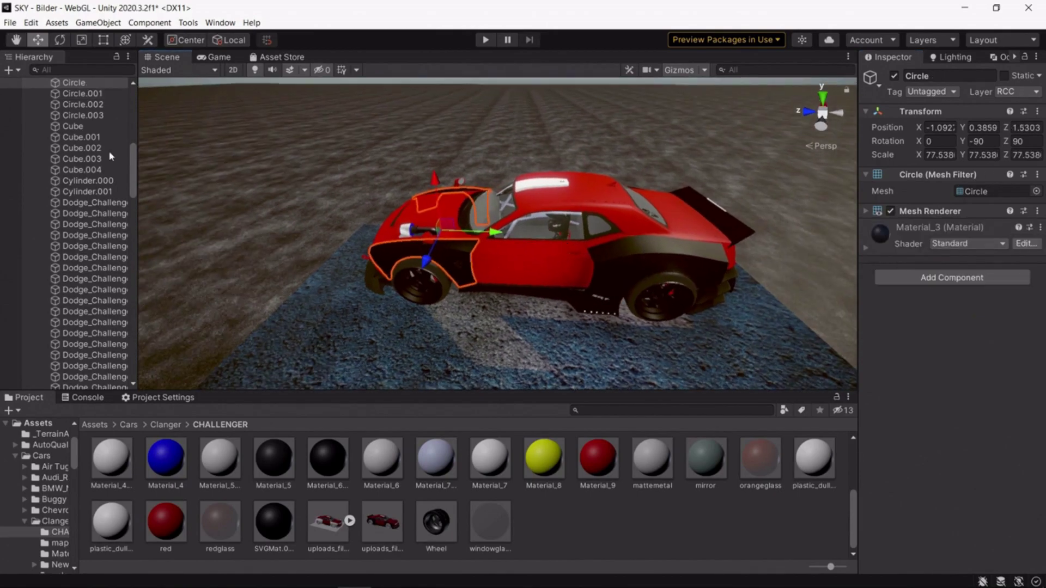
# Step: Move Wheel, Wheel (1), Wheel (2) and Wheel (3) into the Wheel Models group under CHALLENGER's Chassis
pyautogui.scroll(10, 82, 164)
pyautogui.click(57, 158)
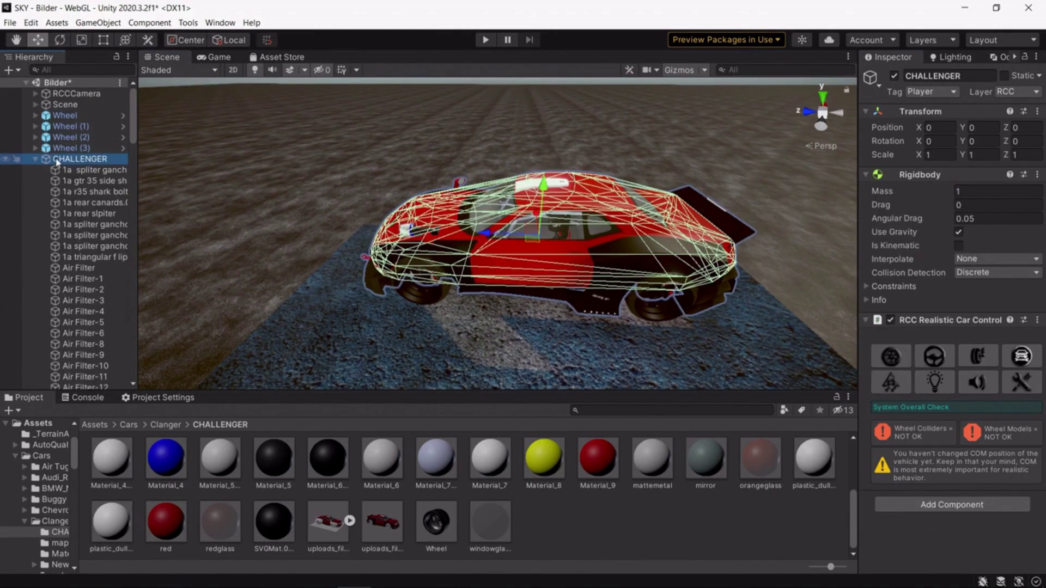
pyautogui.click(65, 115)
pyautogui.keyDown('shift'); pyautogui.click(68, 148); pyautogui.keyUp('shift')
pyautogui.scroll(-3, 71, 145)
pyautogui.scroll(3, 74, 153)
pyautogui.scroll(-15, 82, 169)
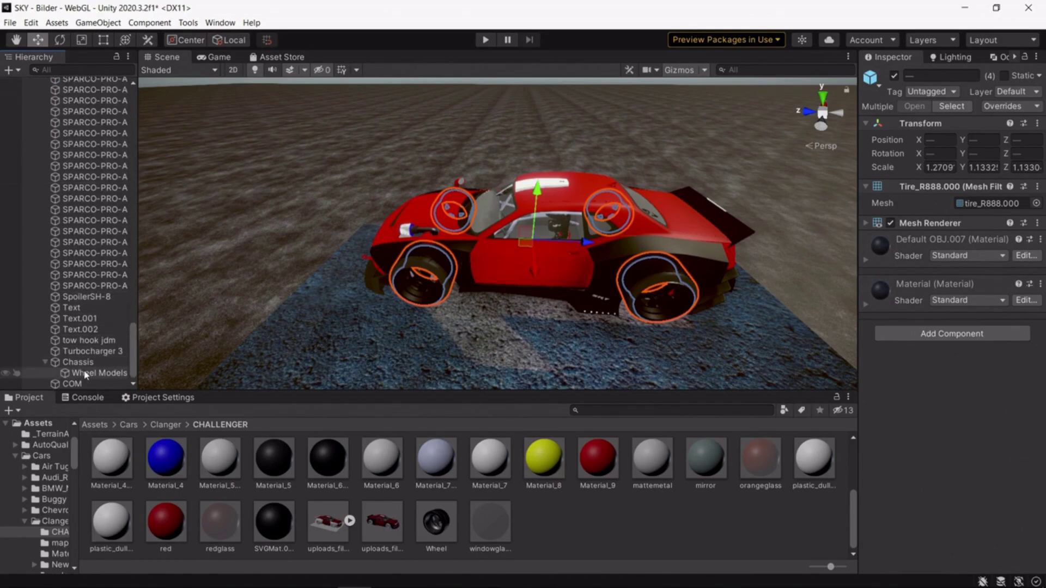
pyautogui.scroll(15, 85, 375)
pyautogui.scroll(-15, 76, 381)
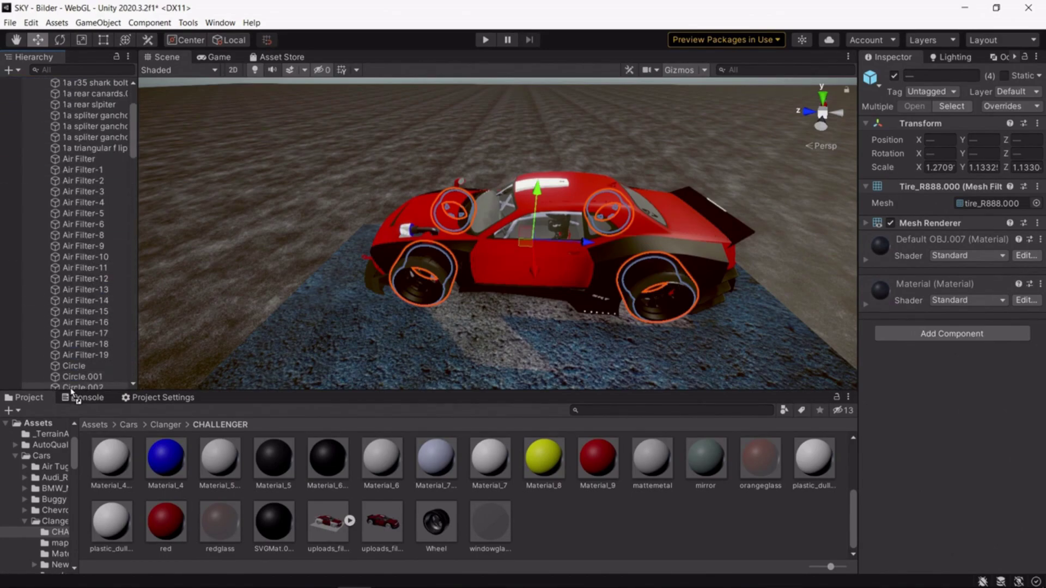
pyautogui.scroll(-10, 71, 381)
pyautogui.scroll(-7, 73, 381)
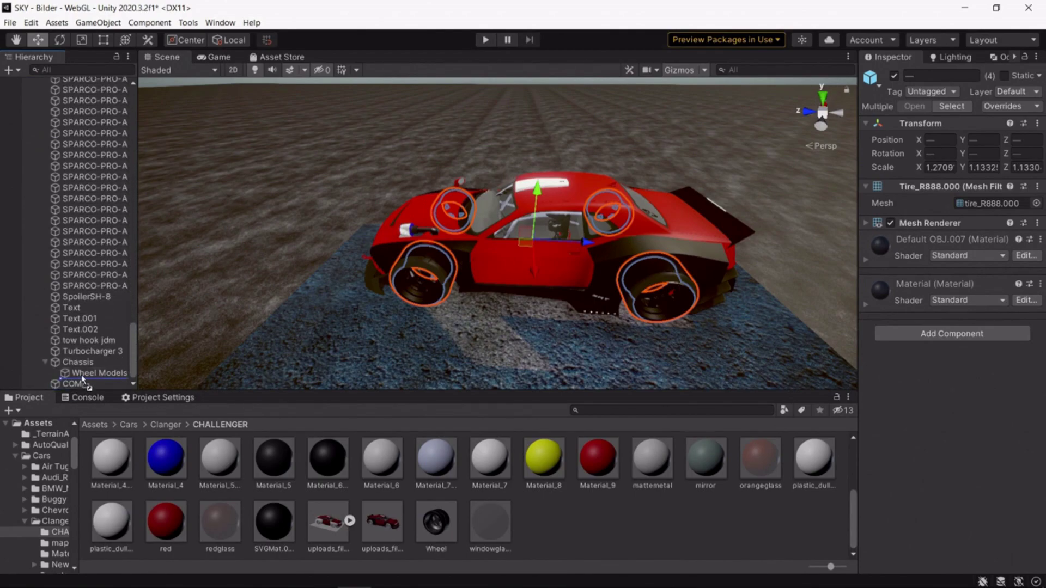
pyautogui.click(76, 330)
pyautogui.click(77, 320)
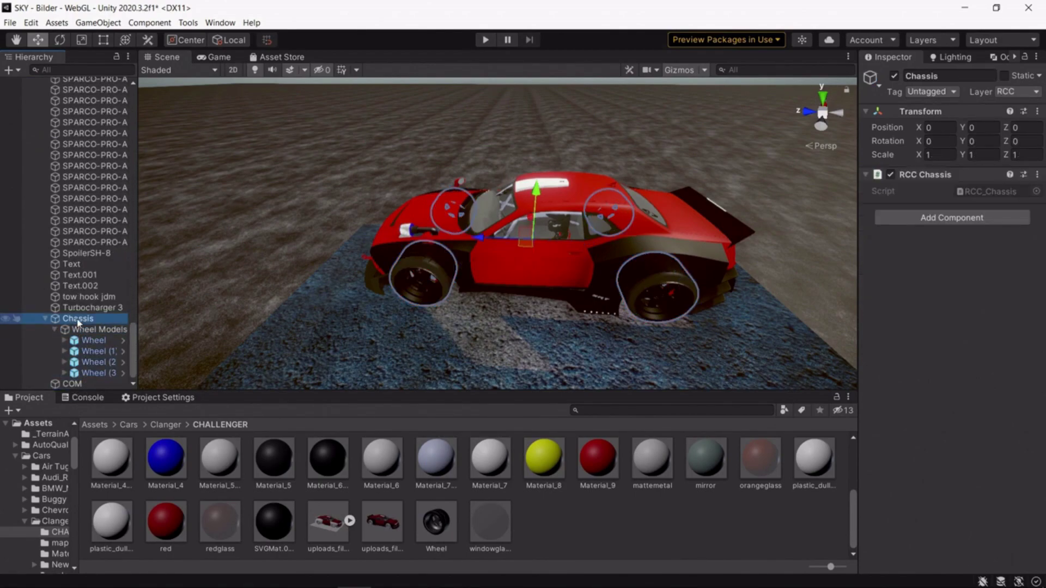
# Step: Move the car's COM object to position Y 0.2 and Z 0.7
pyautogui.click(45, 318)
pyautogui.click(73, 384)
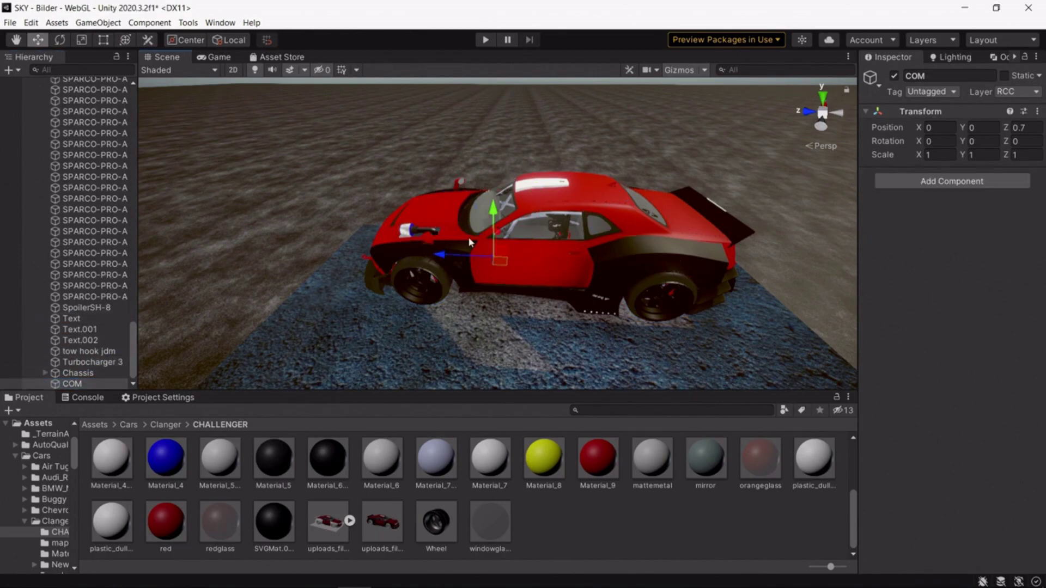
pyautogui.scroll(20, 80, 335)
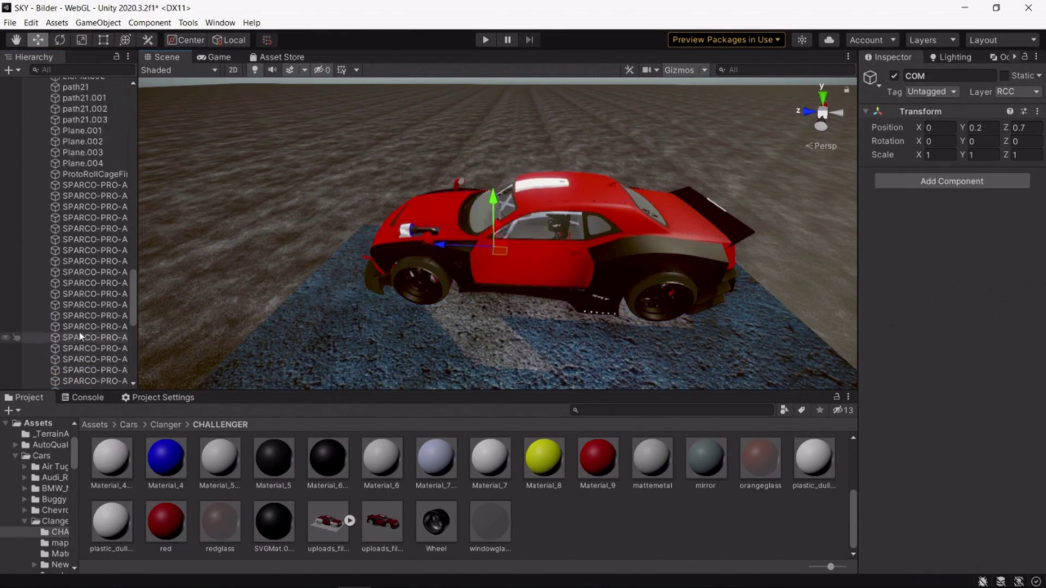
# Step: Open the wheel settings in CHALLENGER's RCC car controller component
pyautogui.click(36, 116)
pyautogui.click(41, 117)
pyautogui.click(35, 115)
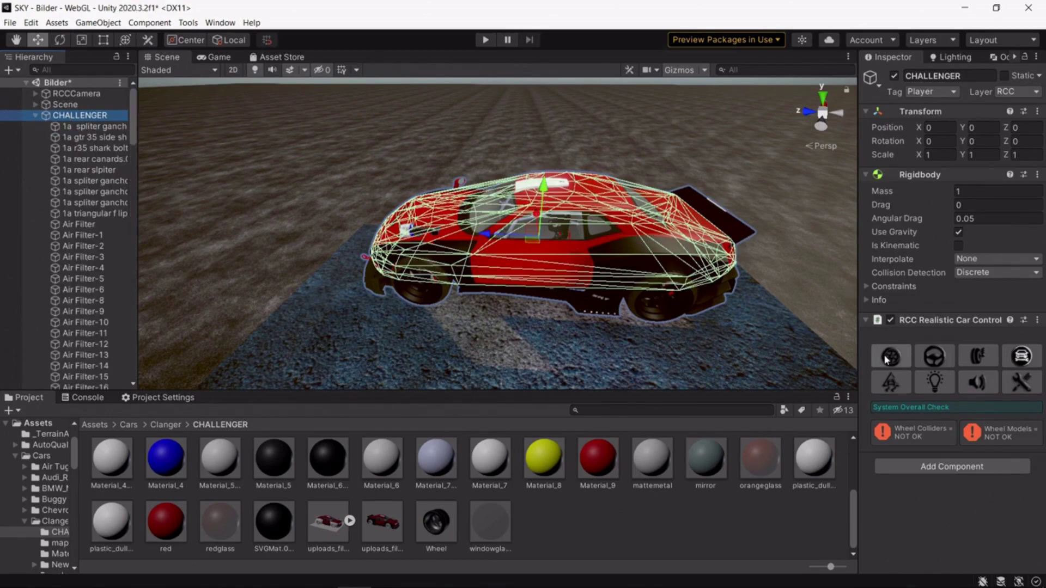
pyautogui.click(891, 357)
pyautogui.scroll(-5, 978, 429)
# Step: Under Wheel Models, rename Wheel as FL, Wheel (1) as RL, Wheel (2) as FR and Wheel (3) as RR
pyautogui.scroll(-10, 109, 224)
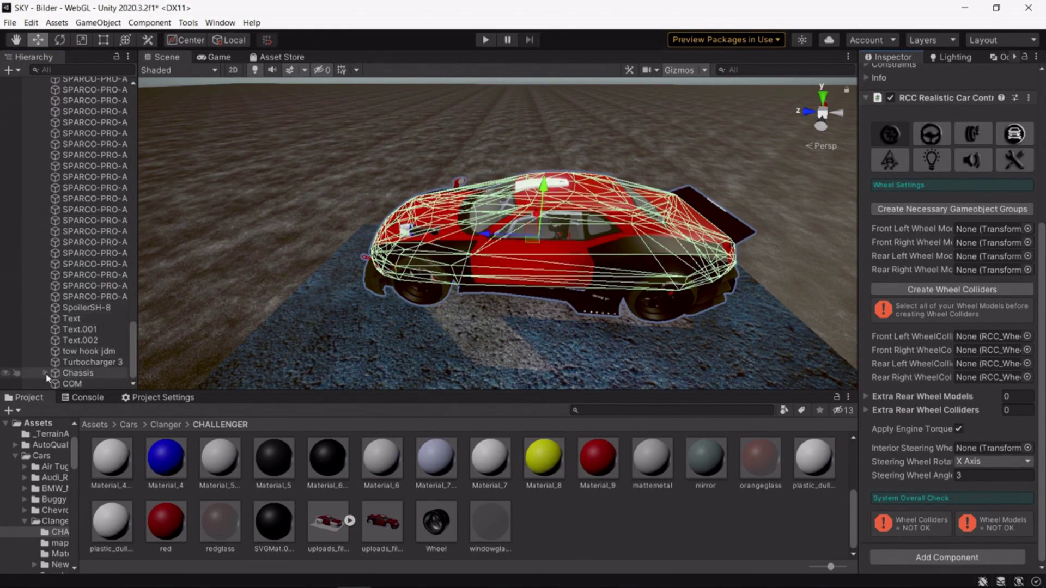
pyautogui.click(54, 384)
pyautogui.doubleClick(94, 342)
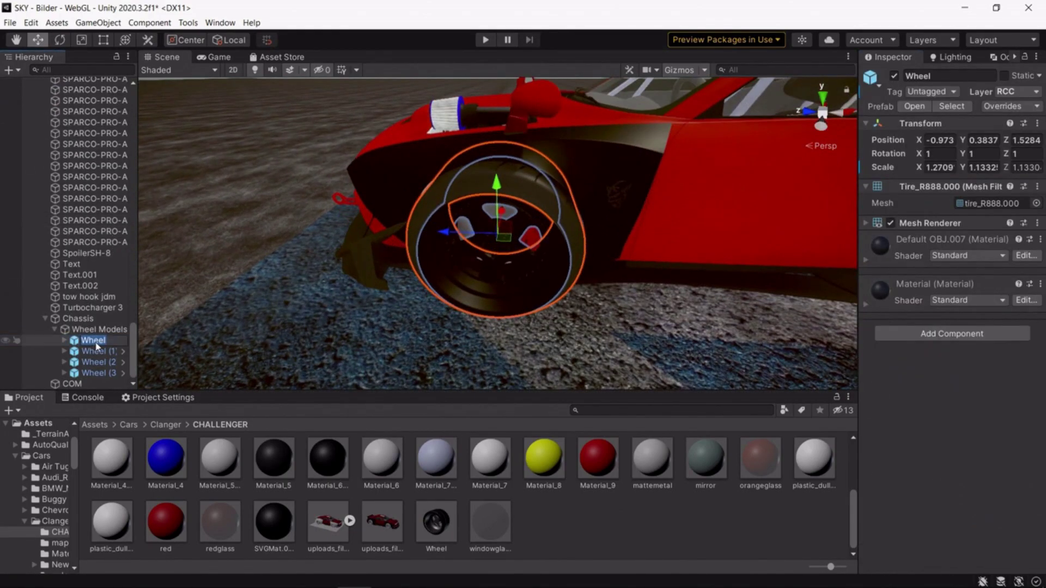
pyautogui.click(93, 352)
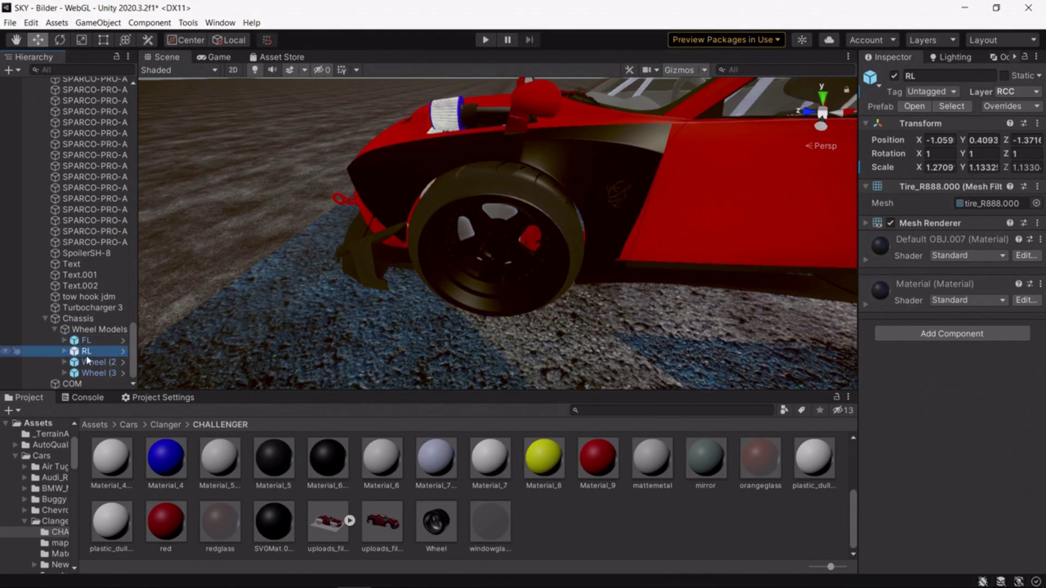
pyautogui.click(90, 363)
pyautogui.click(93, 374)
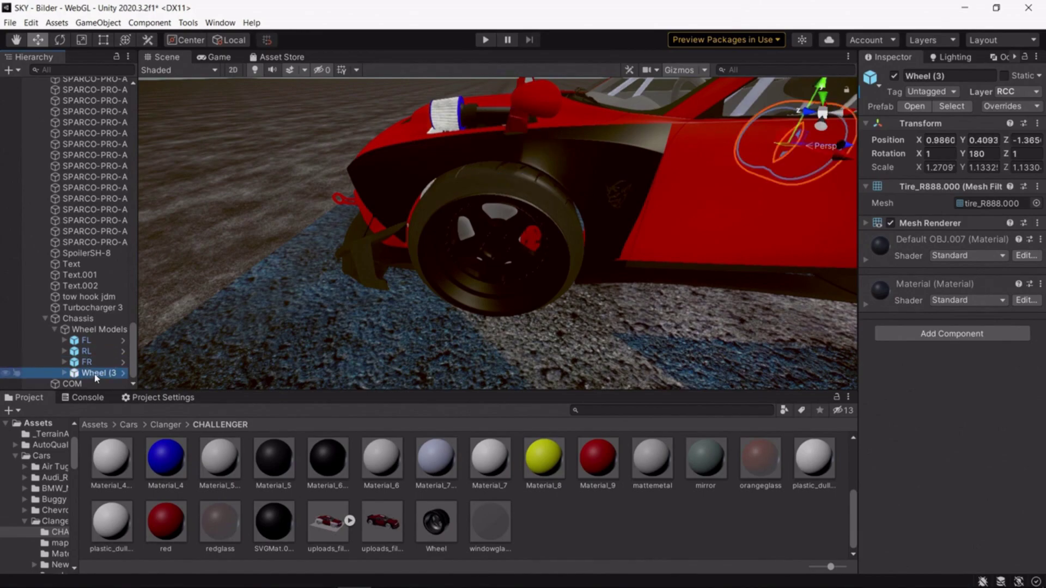
# Step: Assign FL, FR, RL and RR to CHALLENGER's matching wheel model slots and create the wheel colliders
pyautogui.scroll(15, 83, 299)
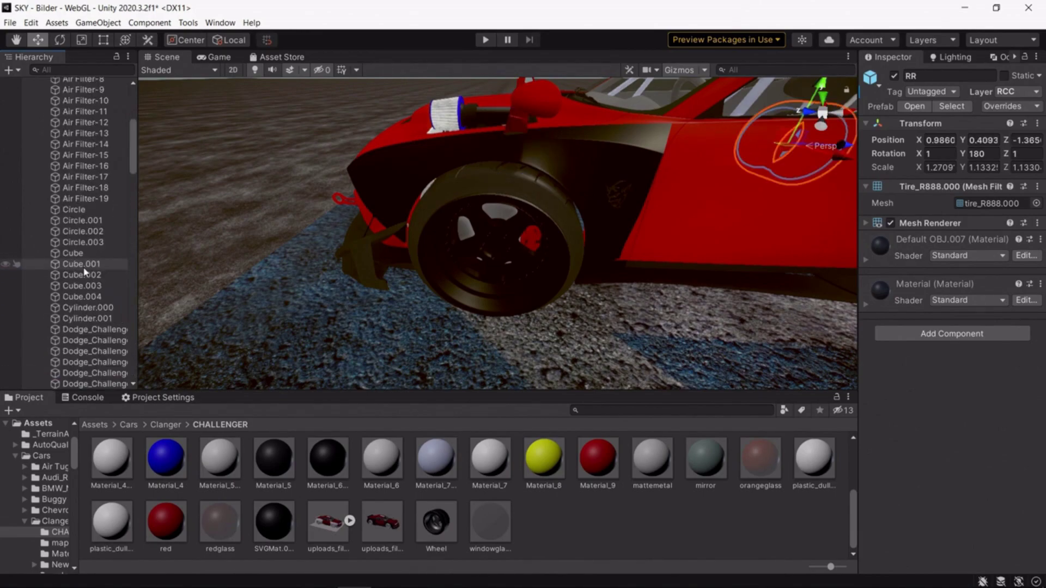
pyautogui.click(81, 88)
pyautogui.scroll(-2, 34, 287)
pyautogui.scroll(-20, 35, 283)
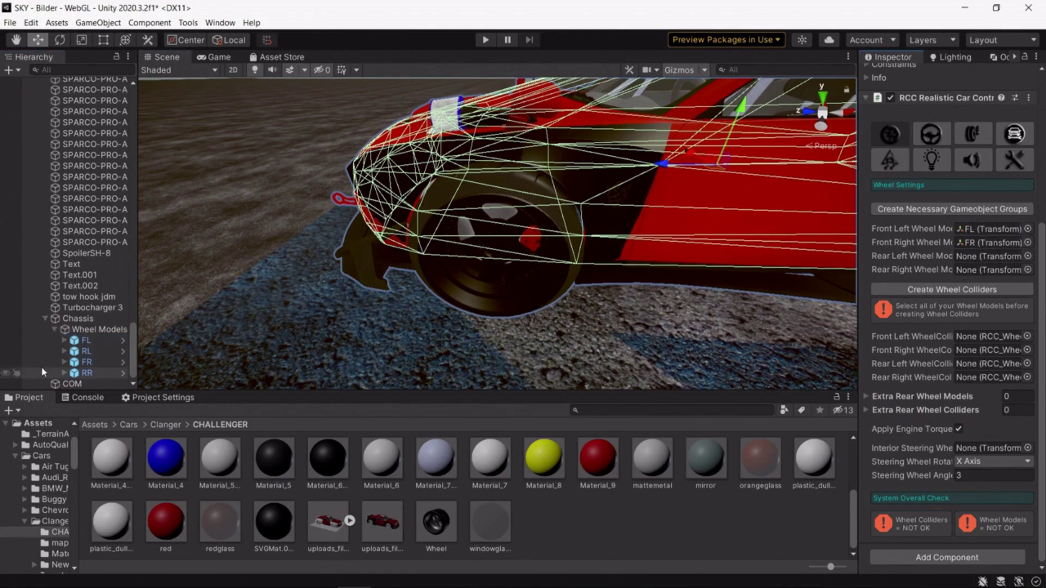
pyautogui.moveTo(992, 278); pyautogui.dragTo(992, 271)
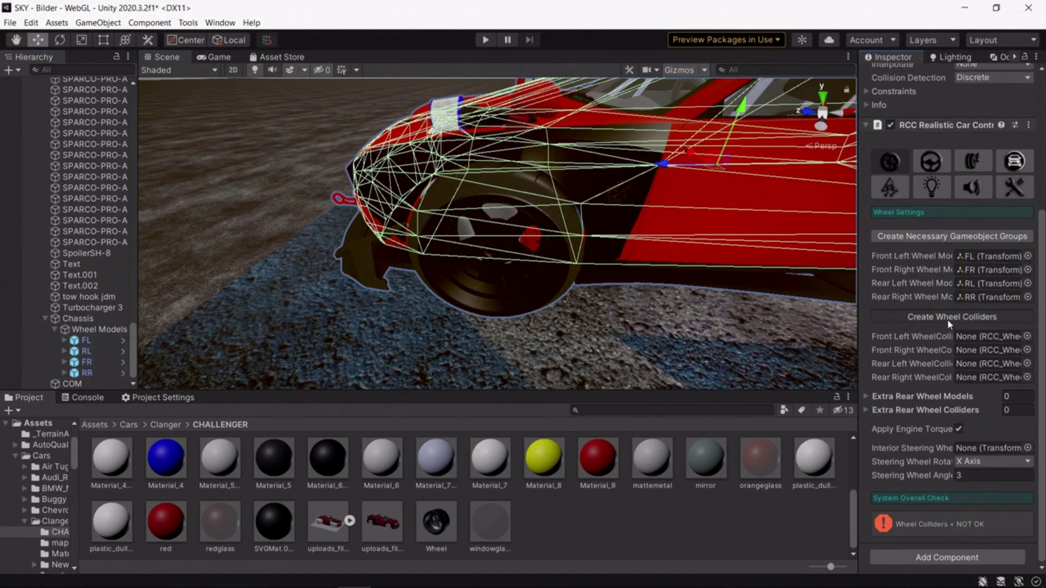
pyautogui.click(948, 318)
pyautogui.keyDown('alt'); pyautogui.moveTo(536, 202); pyautogui.dragTo(521, 111); pyautogui.keyUp('alt')
pyautogui.scroll(-1, 71, 355)
# Step: Set the center Y of all four wheel colliders, FL, FR, RL and RR, to 0.1
pyautogui.click(63, 385)
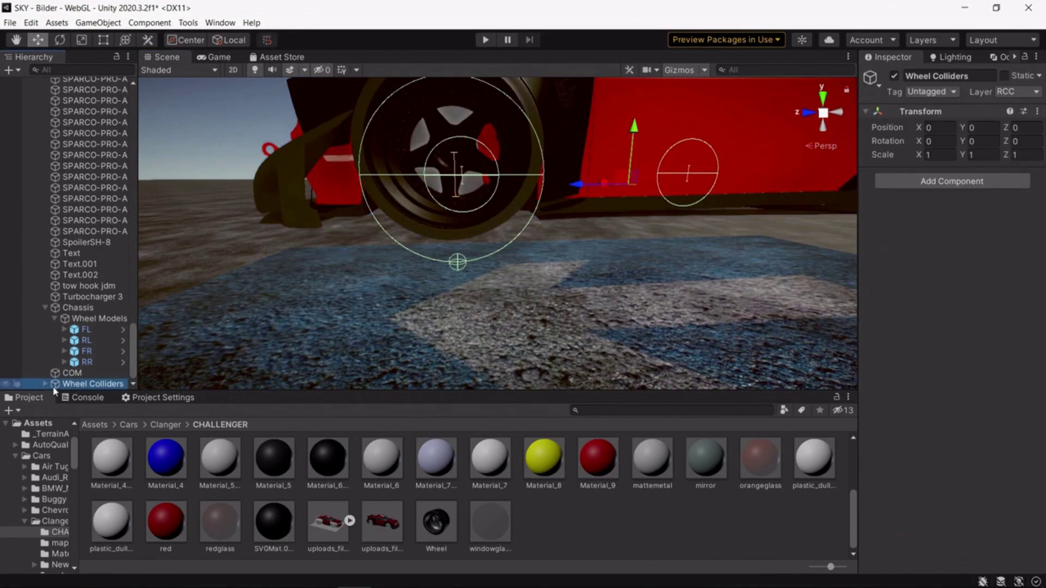
pyautogui.click(44, 385)
pyautogui.scroll(-2, 45, 384)
pyautogui.click(76, 353)
pyautogui.keyDown('shift'); pyautogui.click(79, 383); pyautogui.keyUp('shift')
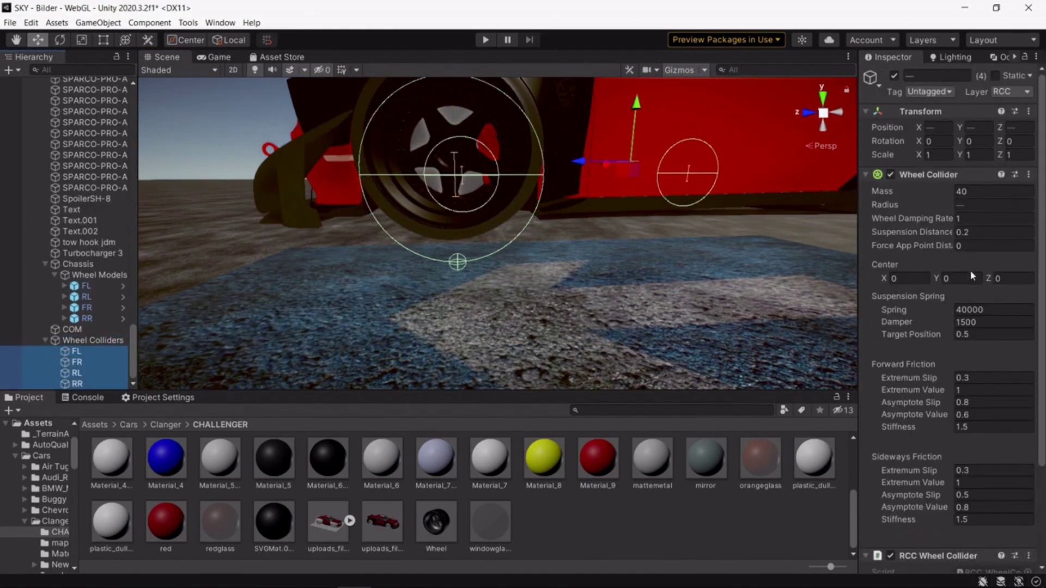
pyautogui.write('1')
pyautogui.press('BackSpace')
pyautogui.write('.1')
pyautogui.moveTo(635, 199); pyautogui.dragTo(627, 156, button='right')
pyautogui.press('s')
pyautogui.scroll(-5, 626, 155)
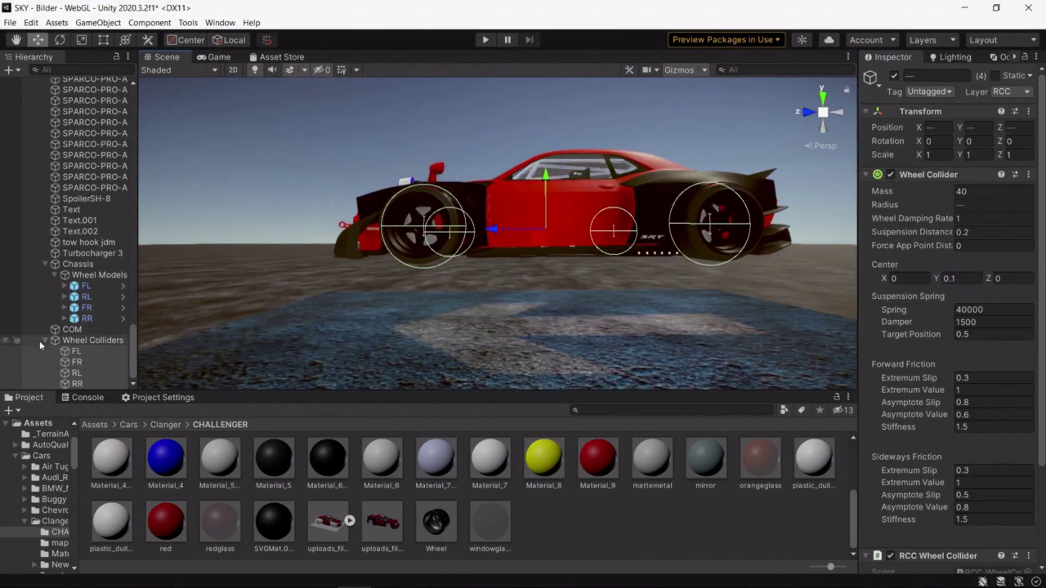
# Step: Run the scene briefly to check how the car behaves with its wheel colliders, and stop it
pyautogui.scroll(2, 41, 318)
pyautogui.keyDown('alt'); pyautogui.moveTo(480, 283); pyautogui.dragTo(436, 272); pyautogui.keyUp('alt')
pyautogui.scroll(-4, 306, 283)
pyautogui.click(486, 40)
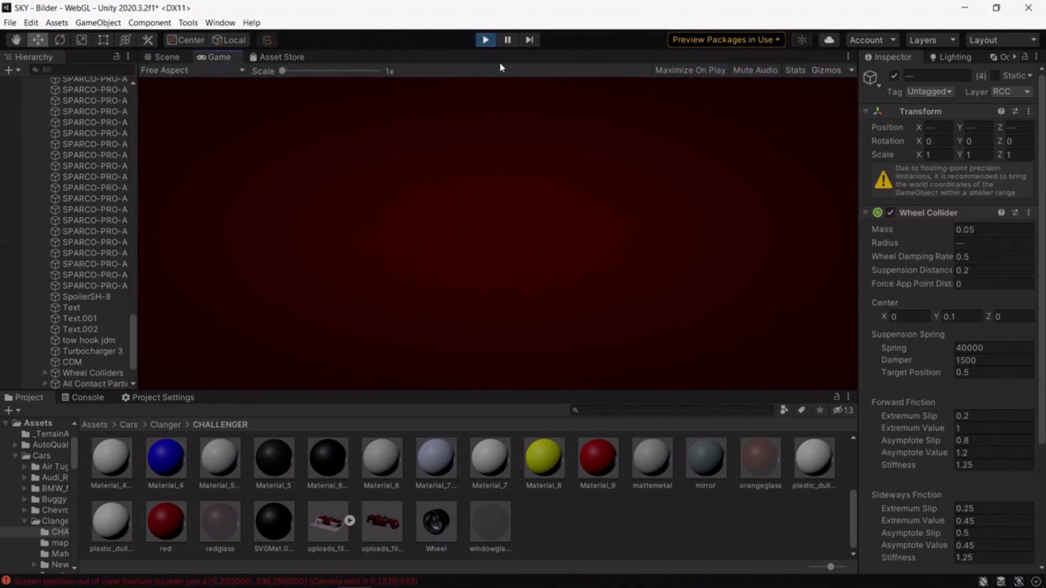
pyautogui.click(485, 40)
# Step: Set the mass of CHALLENGER's Rigidbody to 2500
pyautogui.click(80, 115)
pyautogui.click(978, 192)
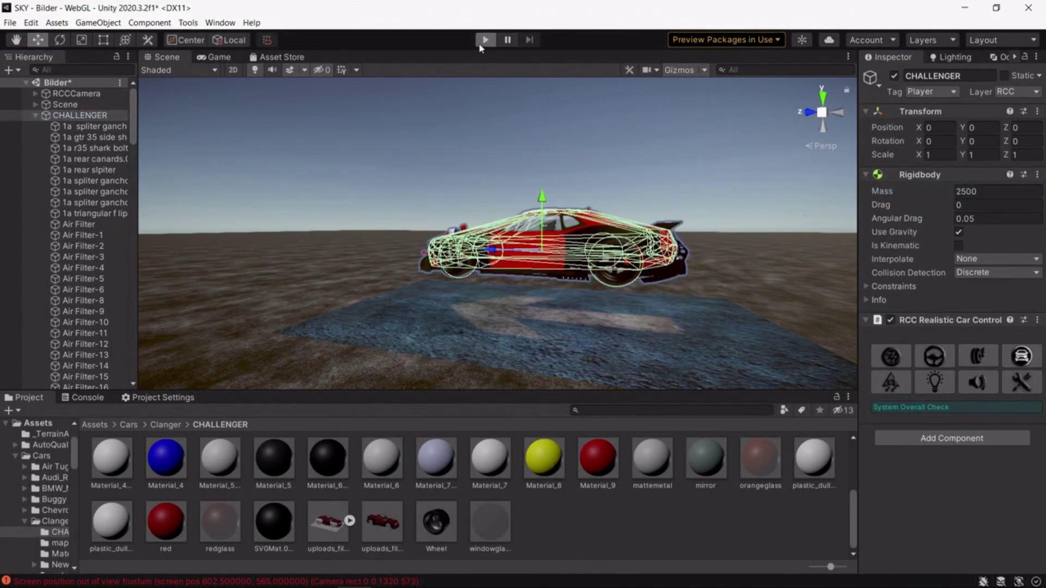
# Step: Run the scene, test-drive the car while accelerating and steering in circles, and stop the run
pyautogui.click(481, 43)
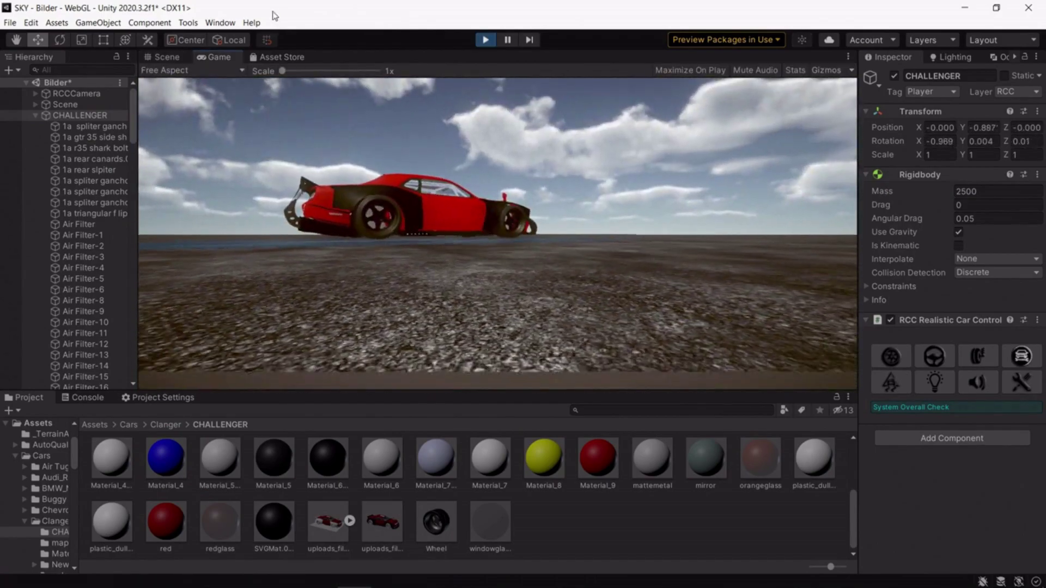
pyautogui.press('w')
pyautogui.press('d')
pyautogui.press('w')
pyautogui.press('d')
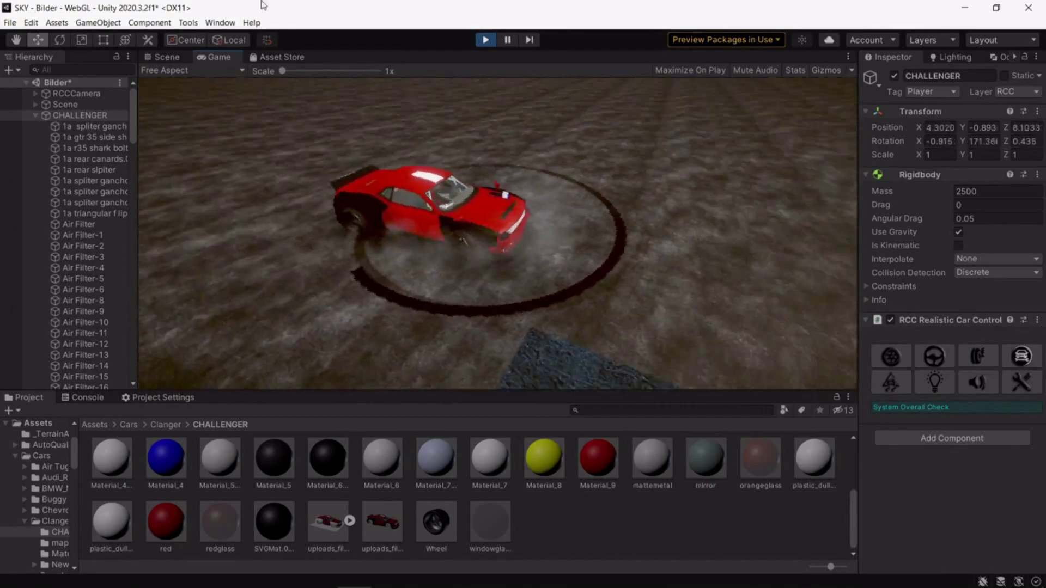
pyautogui.click(485, 40)
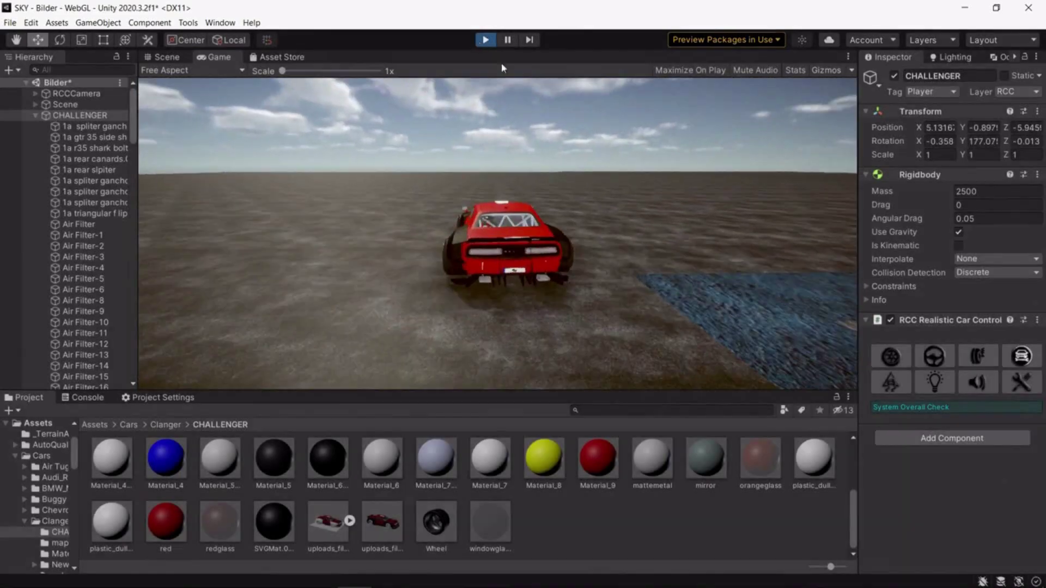
# Step: Set CHALLENGER's maximum engine torque to 9000 in the RCC controller's vehicle configuration
pyautogui.click(1020, 357)
pyautogui.scroll(-10, 983, 171)
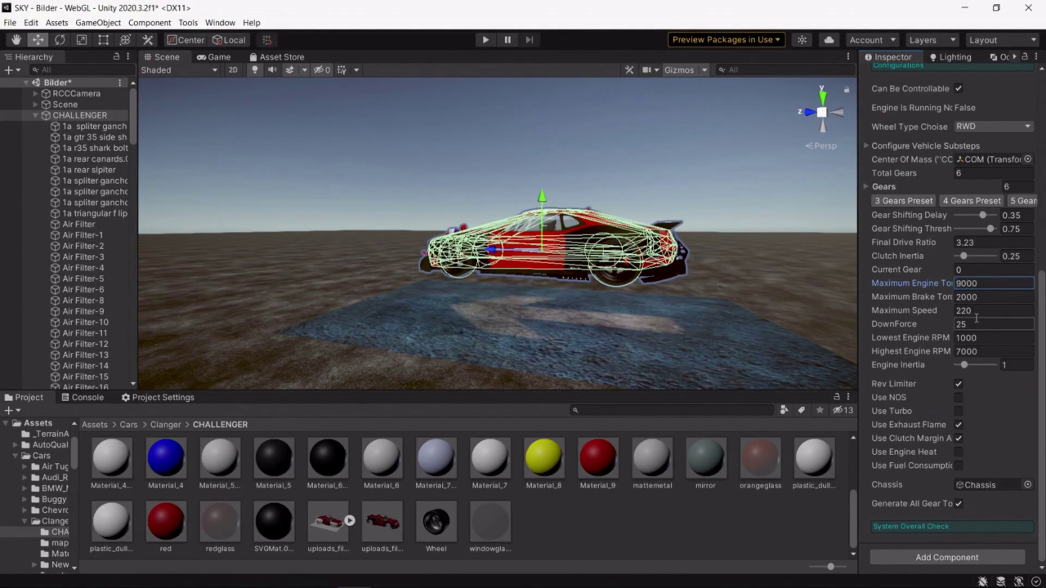
# Step: Test-drive the car again to check its acceleration and drifting with the new engine torque
pyautogui.click(486, 40)
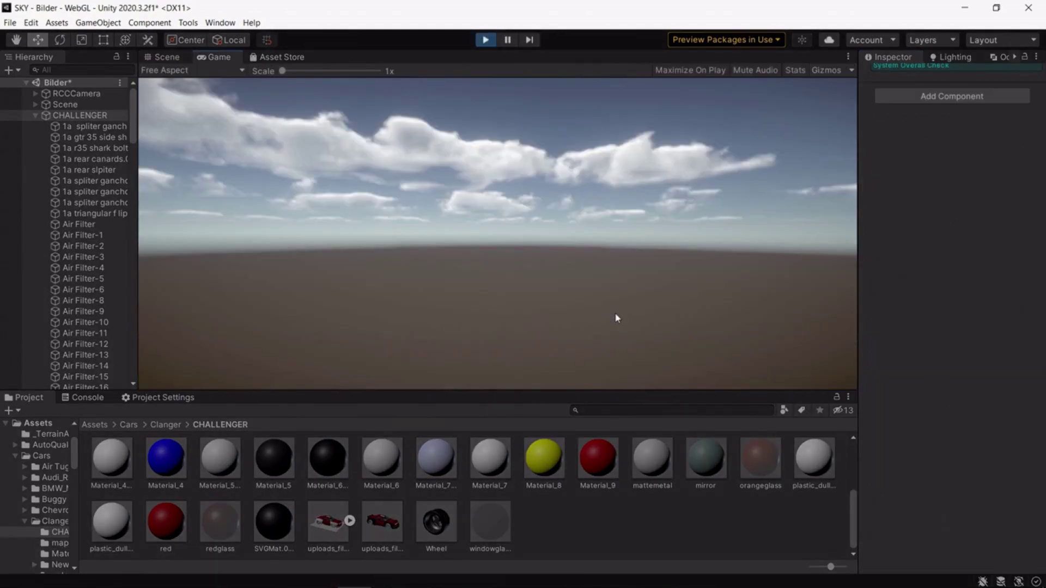
pyautogui.press('w')
pyautogui.press('d')
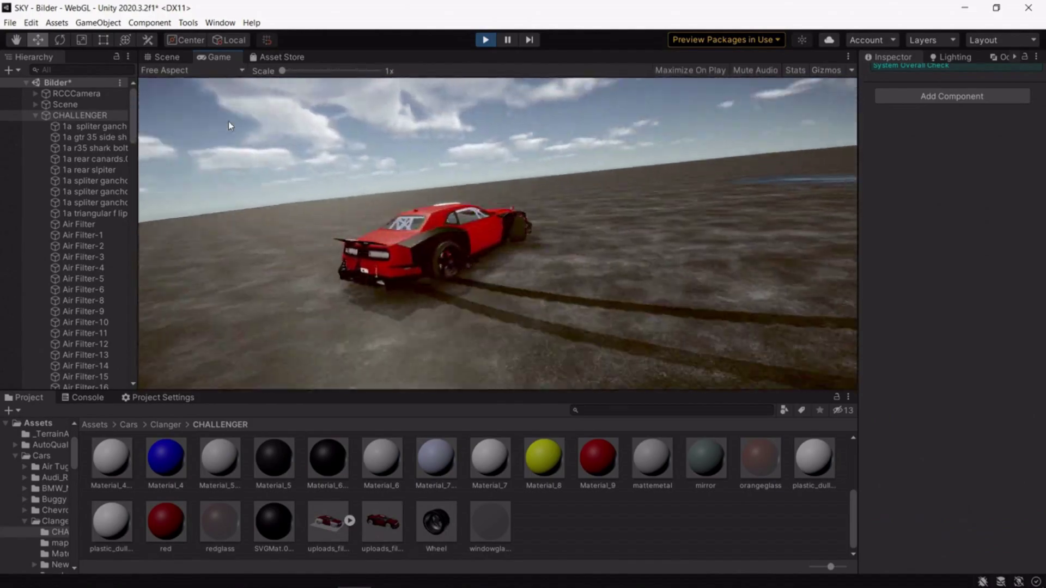
pyautogui.press('a')
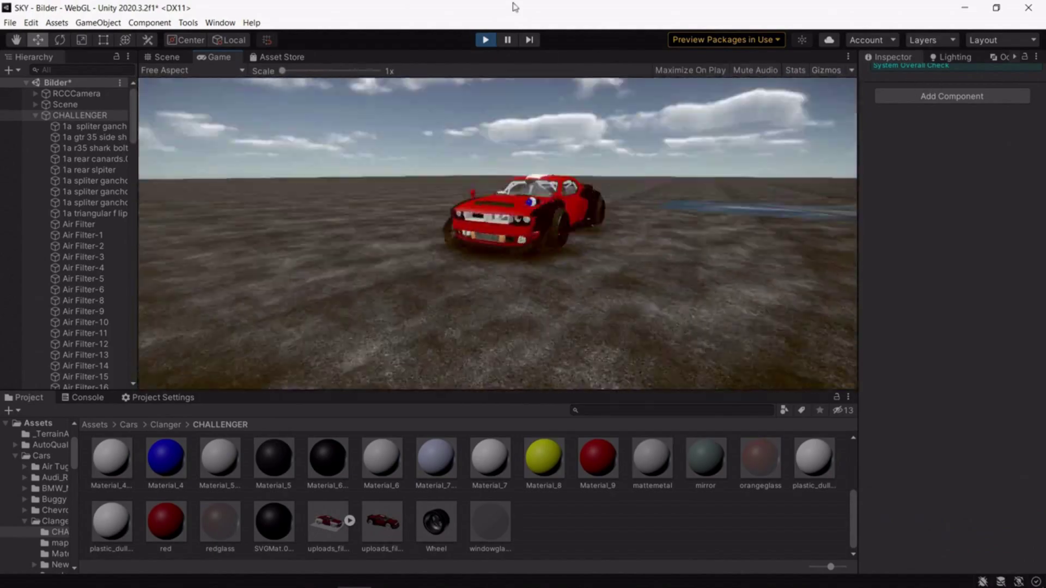
pyautogui.click(485, 40)
# Step: Apply the black Material_5 to the Cube mesh of the car's front grille
pyautogui.keyDown('alt'); pyautogui.moveTo(518, 188); pyautogui.dragTo(588, 218); pyautogui.keyUp('alt')
pyautogui.click(593, 525)
pyautogui.keyDown('alt'); pyautogui.moveTo(491, 240); pyautogui.dragTo(92, 205); pyautogui.keyUp('alt')
pyautogui.keyDown('alt'); pyautogui.moveTo(545, 234); pyautogui.dragTo(724, 233); pyautogui.keyUp('alt')
pyautogui.click(540, 254)
pyautogui.moveTo(281, 472); pyautogui.dragTo(561, 261)
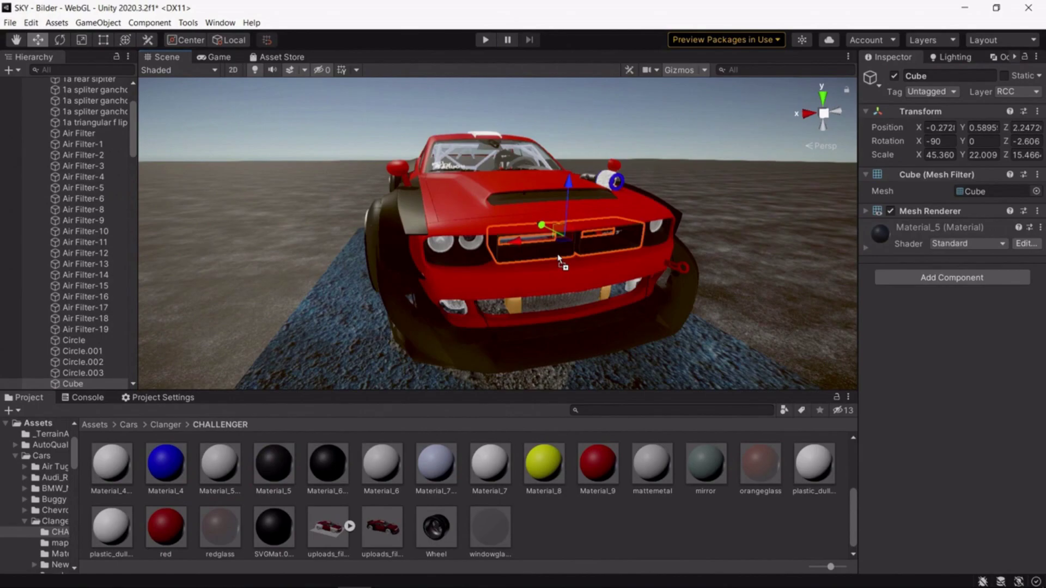
pyautogui.click(698, 284)
# Step: Select all 45 materials in the CHALLENGER folder and set their Metallic to 0.2 and Smoothness to 1
pyautogui.keyDown('alt'); pyautogui.moveTo(700, 282); pyautogui.dragTo(143, 283); pyautogui.keyUp('alt')
pyautogui.click(265, 527)
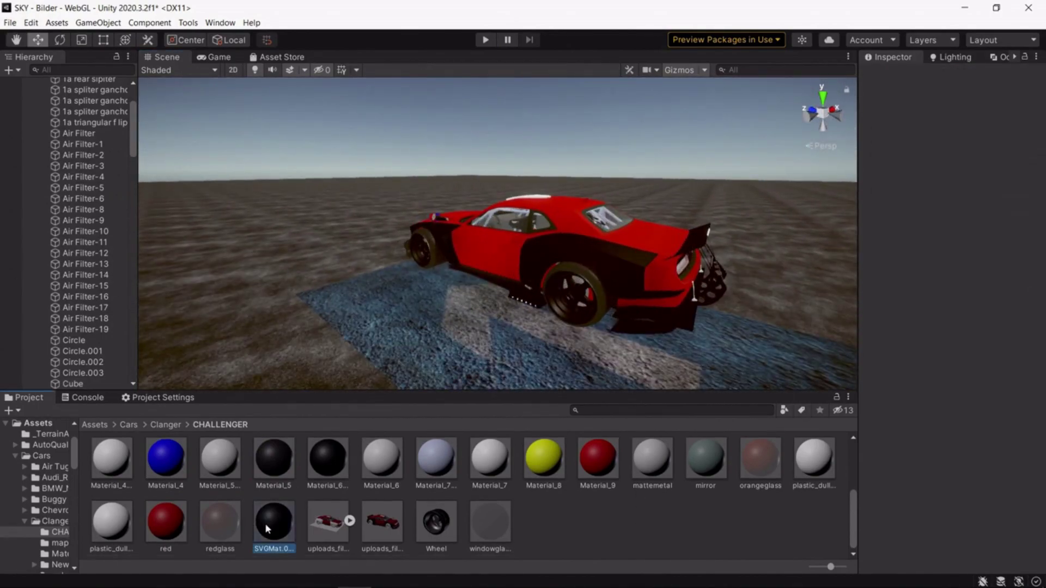
pyautogui.keyDown('ctrl'); pyautogui.click(164, 526); pyautogui.keyUp('ctrl')
pyautogui.keyDown('ctrl'); pyautogui.click(111, 525); pyautogui.keyUp('ctrl')
pyautogui.keyDown('ctrl'); pyautogui.click(124, 467); pyautogui.keyUp('ctrl')
pyautogui.scroll(5, 131, 465)
pyautogui.click(124, 464)
pyautogui.scroll(-5, 127, 463)
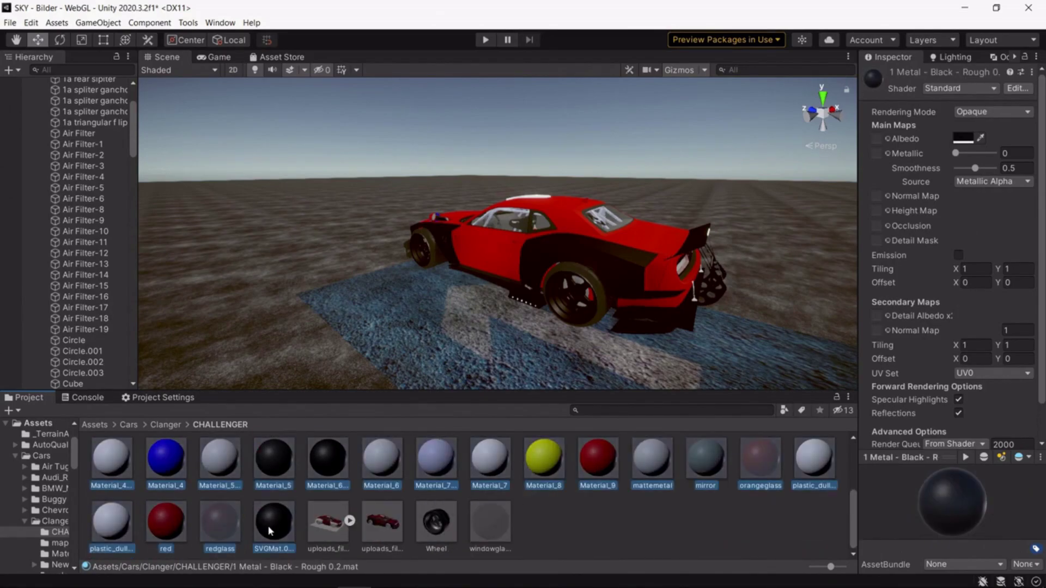
pyautogui.keyDown('shift'); pyautogui.click(268, 527); pyautogui.keyUp('shift')
pyautogui.scroll(5, 282, 521)
pyautogui.keyDown('ctrl'); pyautogui.click(481, 456); pyautogui.keyUp('ctrl')
pyautogui.moveTo(982, 167)
pyautogui.mouseDown()
pyautogui.moveTo(997, 167)
pyautogui.moveTo(994, 155)
pyautogui.moveTo(967, 157)
pyautogui.mouseUp()
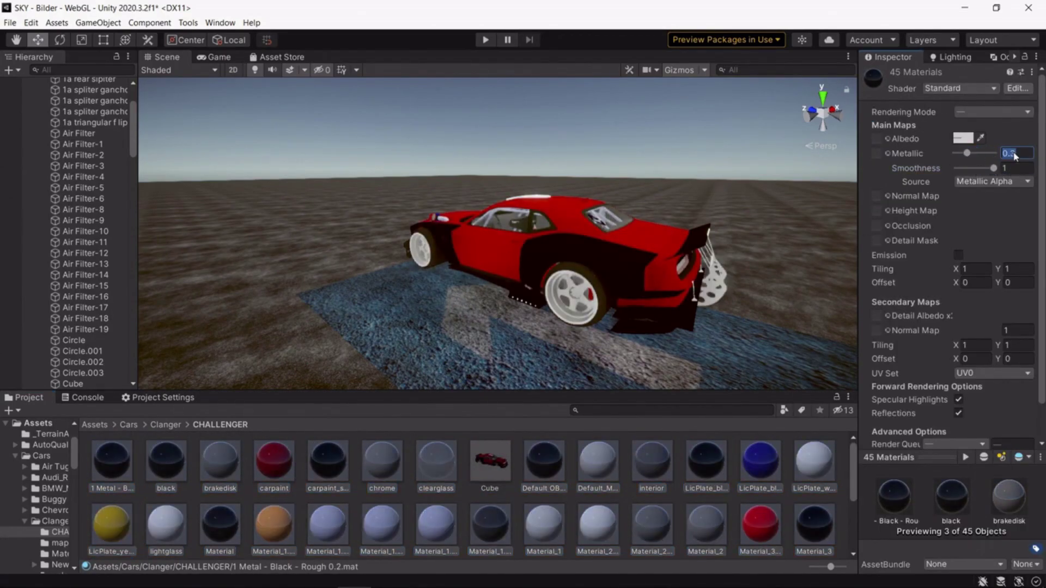
# Step: Inspect the car's updated material finish in the scene and during a short test run
pyautogui.keyDown('alt'); pyautogui.moveTo(632, 180); pyautogui.dragTo(872, 204); pyautogui.keyUp('alt')
pyautogui.scroll(-5, 717, 505)
pyautogui.click(717, 504)
pyautogui.keyDown('alt'); pyautogui.moveTo(643, 294); pyautogui.dragTo(504, 232); pyautogui.keyUp('alt')
pyautogui.click(486, 41)
pyautogui.hotkey('ctrl', 'p')
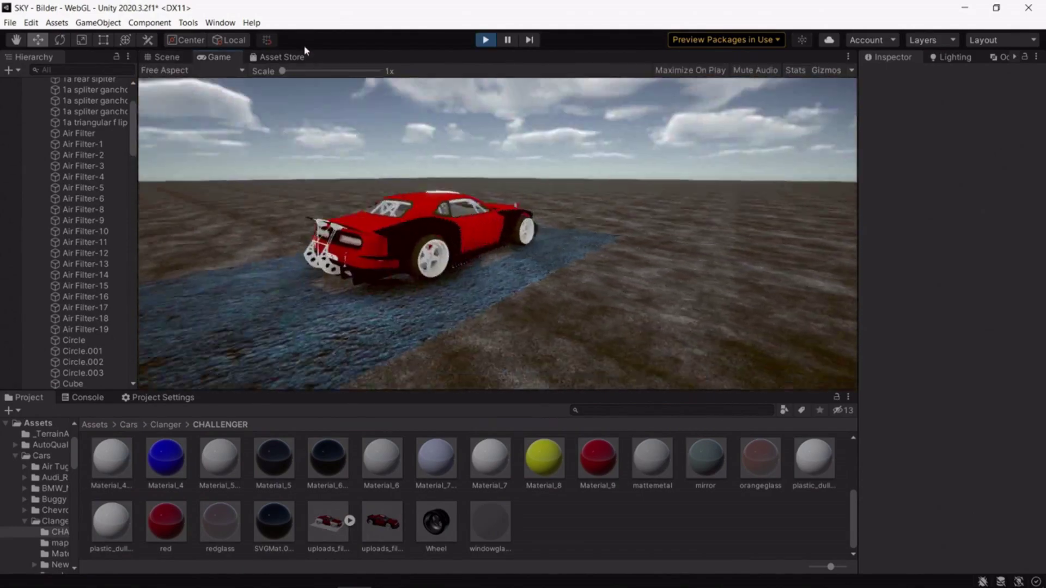
pyautogui.hotkey('ctrl', 'p')
# Step: Lower the Smoothness of the FL wheel's Default OBJ.007 and Material materials, setting Material to about 0.64
pyautogui.scroll(6, 523, 255)
pyautogui.click(523, 255)
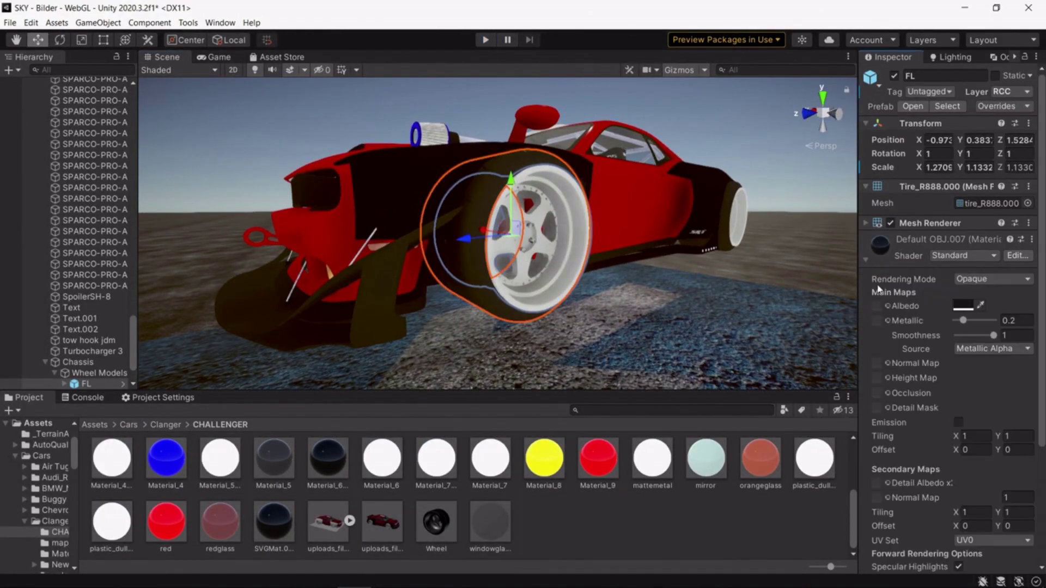
pyautogui.scroll(-3, 981, 183)
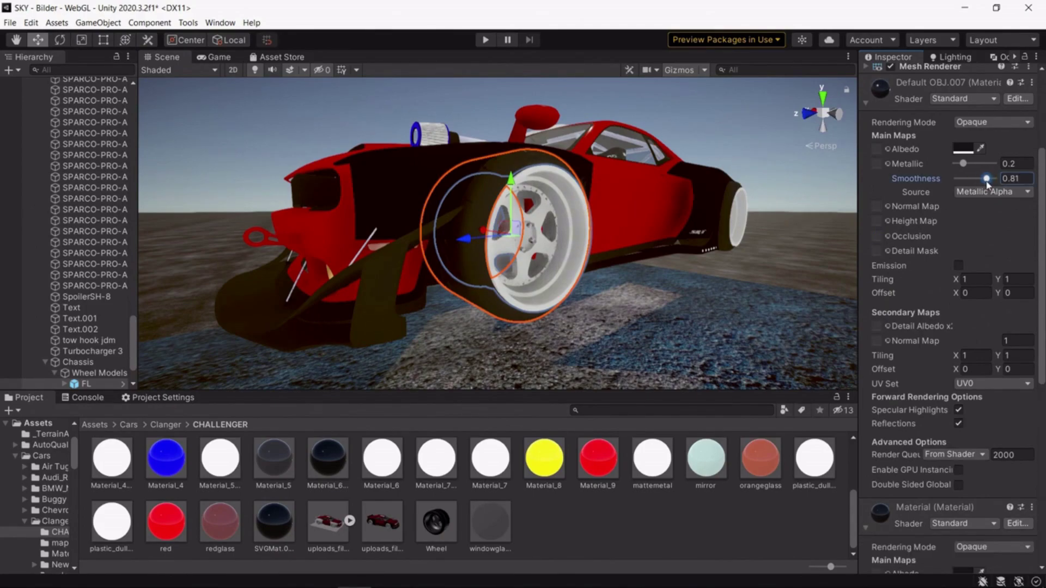
pyautogui.scroll(-6, 950, 288)
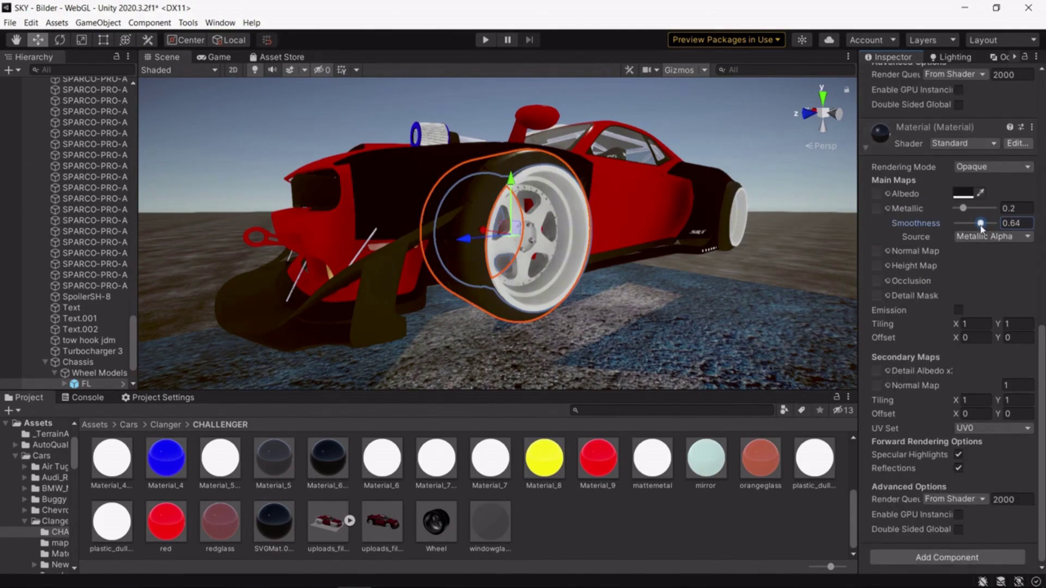